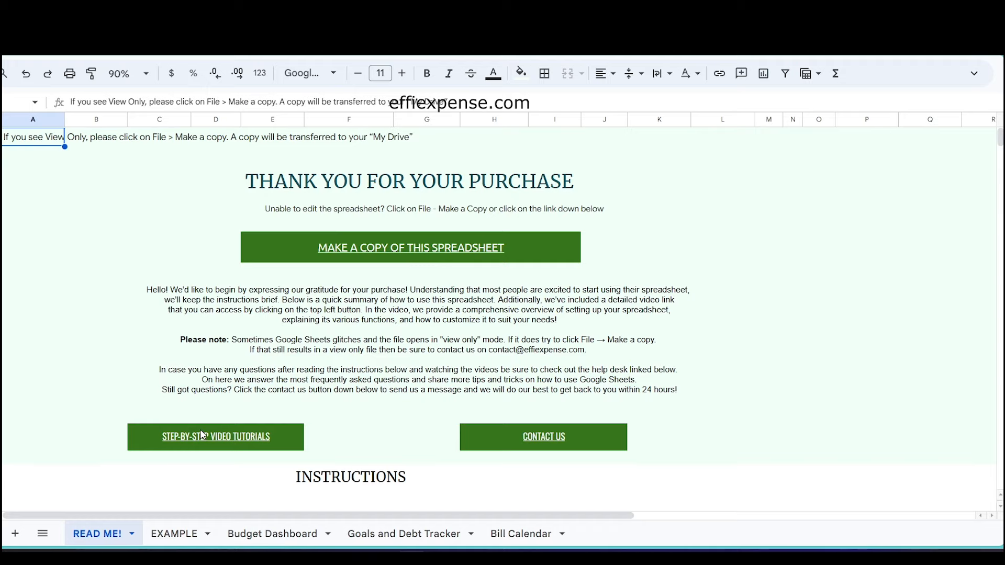
Look through the EXAMPLE, Budget Dashboard, Goals and Debt Tracker, and Bill Calendar sheets.
{"action": "mouse_move", "coordinate": [200, 430]}
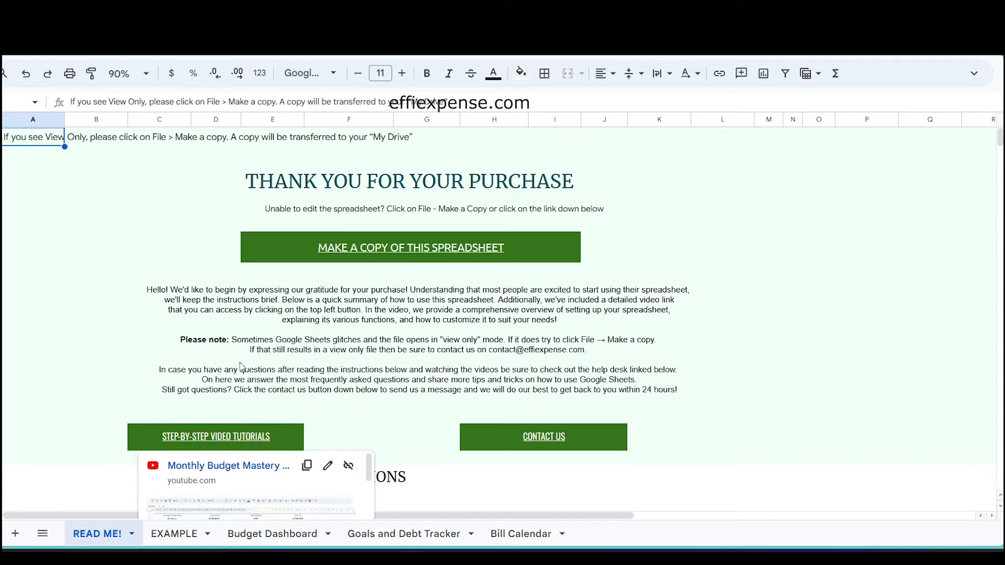
{"action": "left_click", "coordinate": [194, 533]}
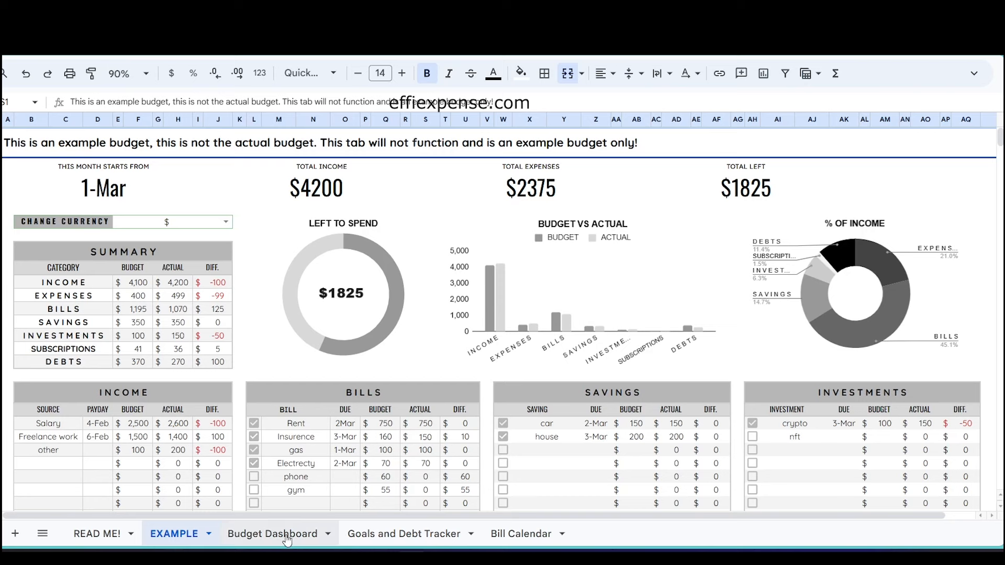
{"action": "left_click", "coordinate": [264, 537]}
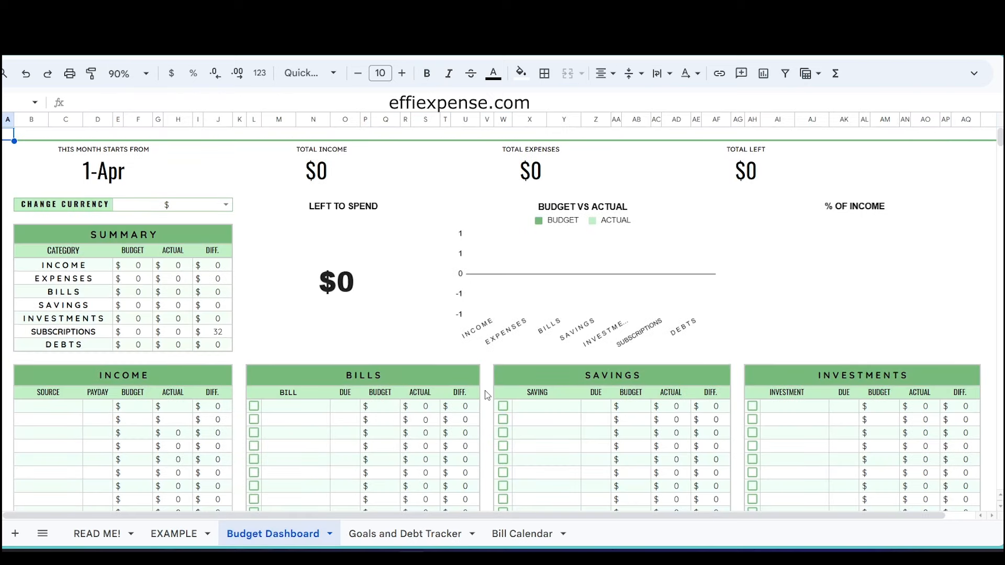
{"action": "left_click", "coordinate": [398, 535]}
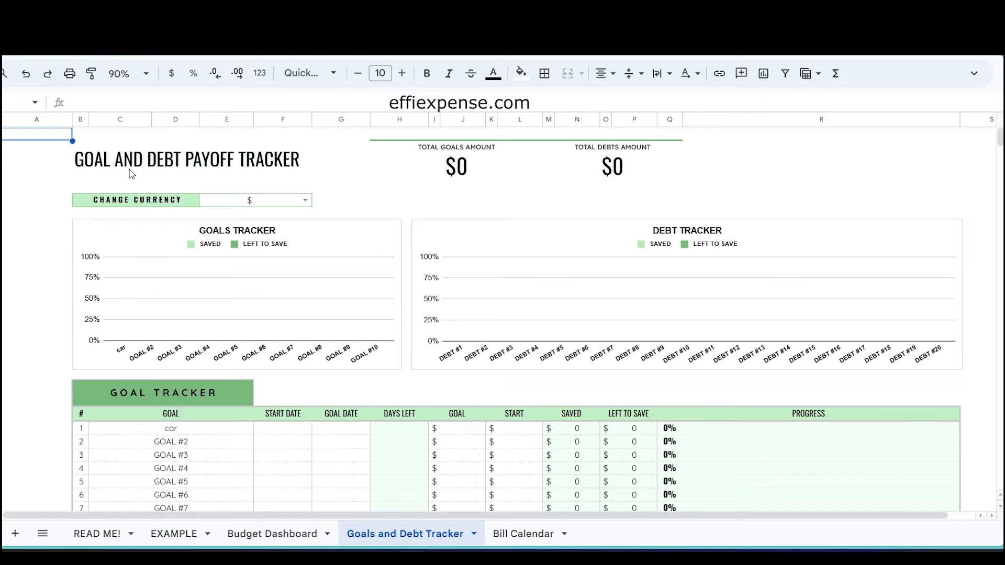
{"action": "scroll", "coordinate": [398, 406], "scroll_direction": "down", "scroll_amount": 5}
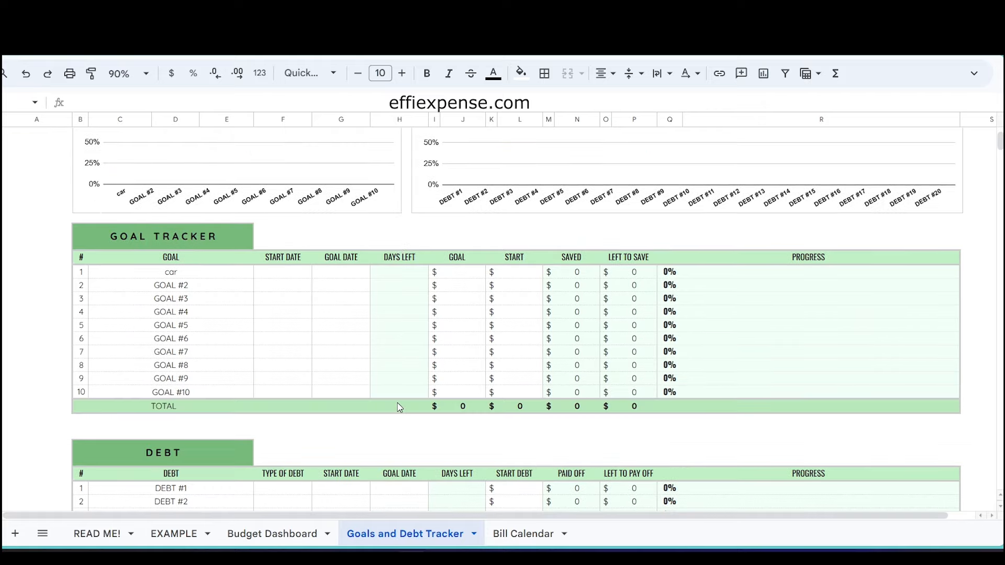
{"action": "scroll", "coordinate": [400, 408], "scroll_direction": "up", "scroll_amount": 5}
{"action": "left_click", "coordinate": [510, 532]}
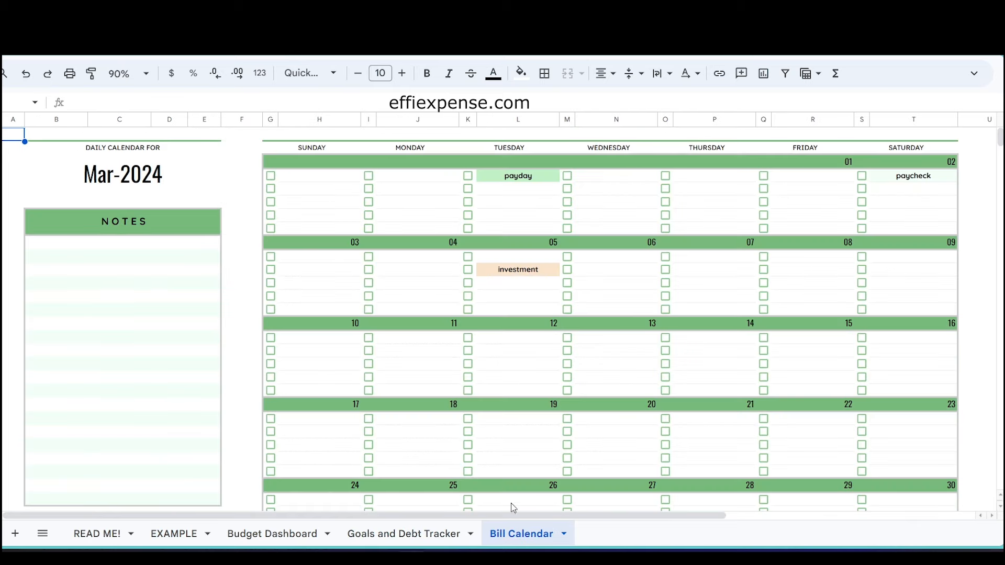
Set the Budget Dashboard's month start date to 2 May 2024, accepting the protected-range edit and suppressing its warning for 5 minutes.
{"action": "left_click", "coordinate": [282, 534]}
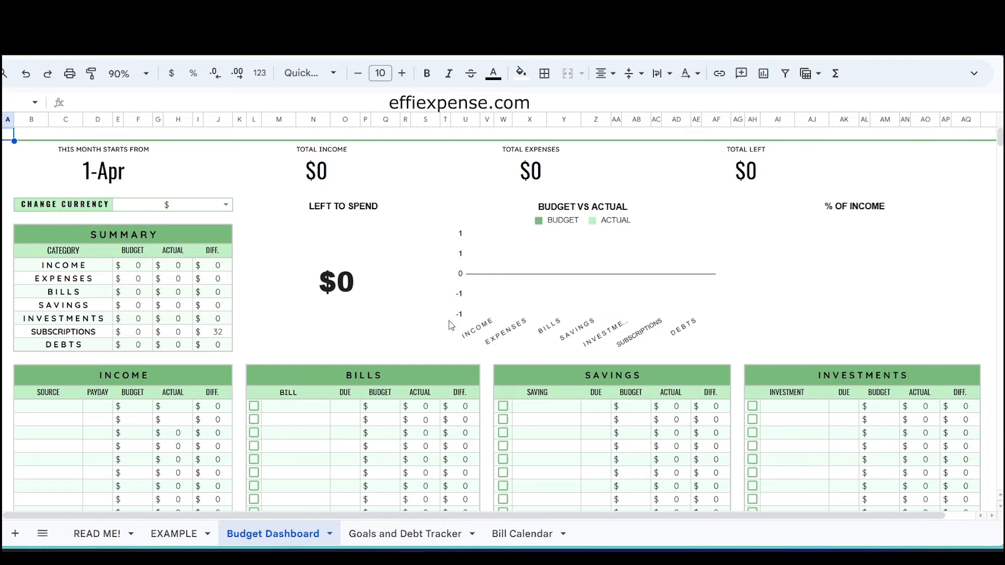
{"action": "double_click", "coordinate": [110, 175]}
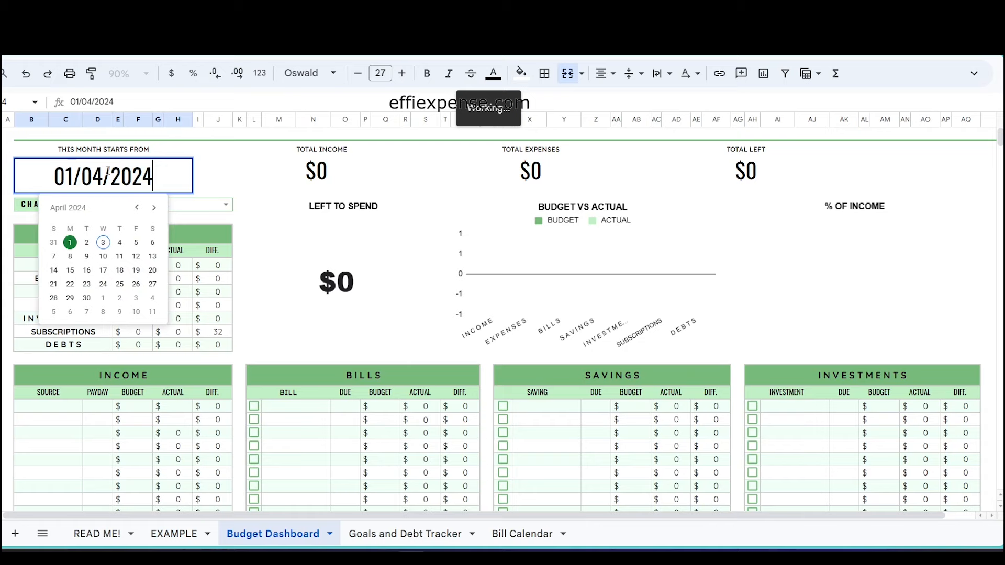
{"action": "left_click", "coordinate": [155, 209]}
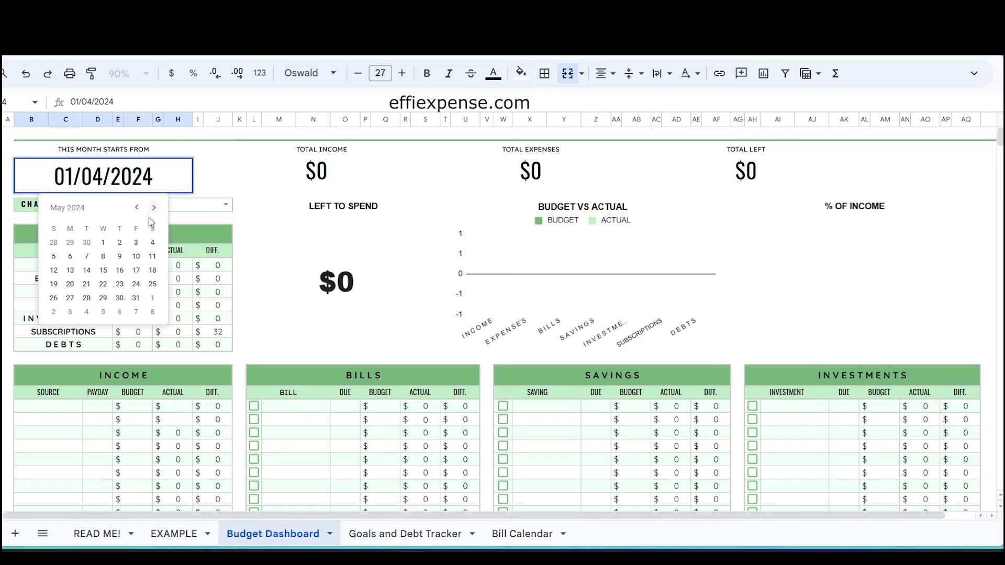
{"action": "left_click", "coordinate": [121, 244]}
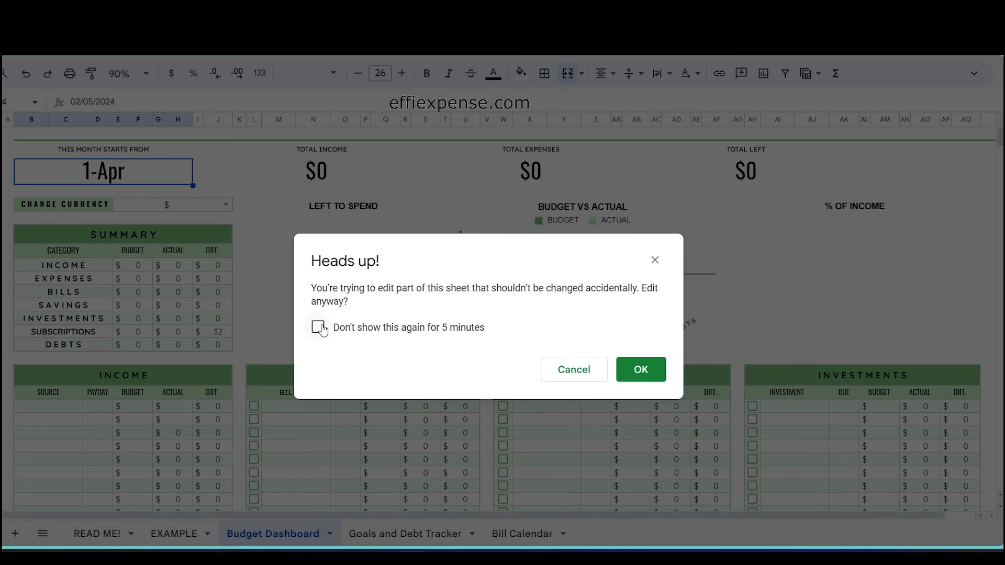
{"action": "left_click", "coordinate": [318, 327]}
{"action": "left_click", "coordinate": [632, 372]}
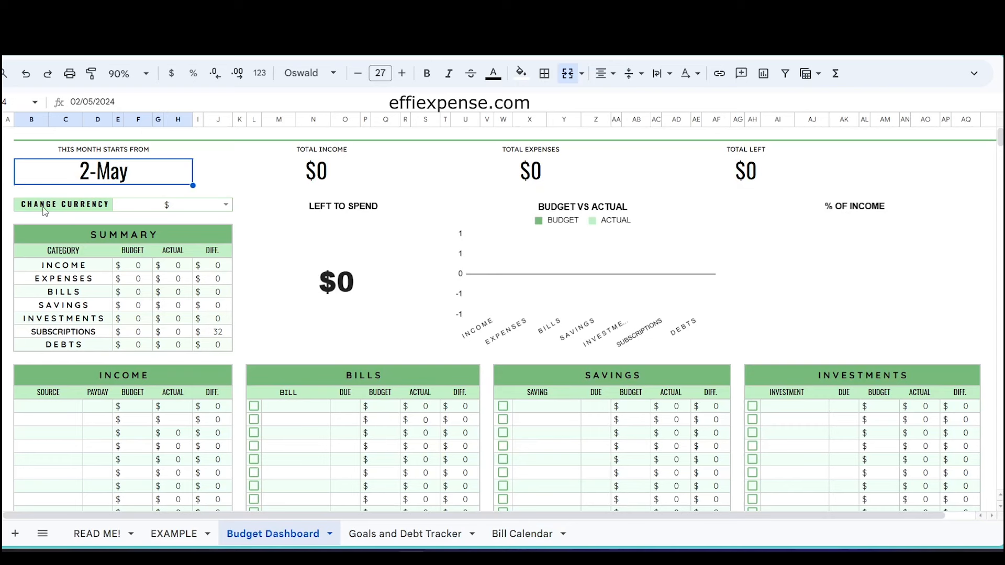
Try £ as the dashboard currency, check the budget tables, and set the currency back to $.
{"action": "left_click", "coordinate": [226, 205]}
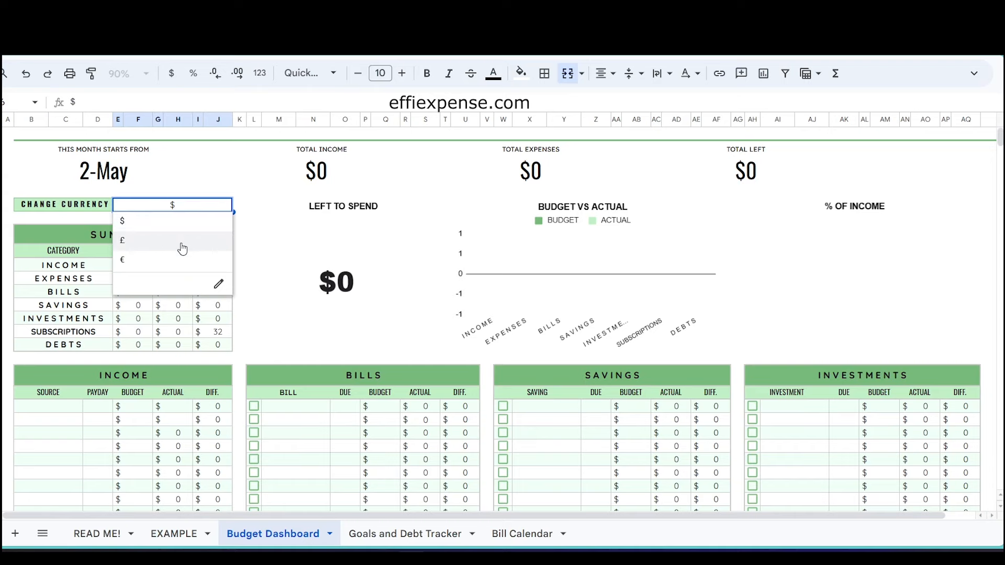
{"action": "left_click", "coordinate": [183, 241]}
{"action": "scroll", "coordinate": [370, 410], "scroll_direction": "down", "scroll_amount": 3}
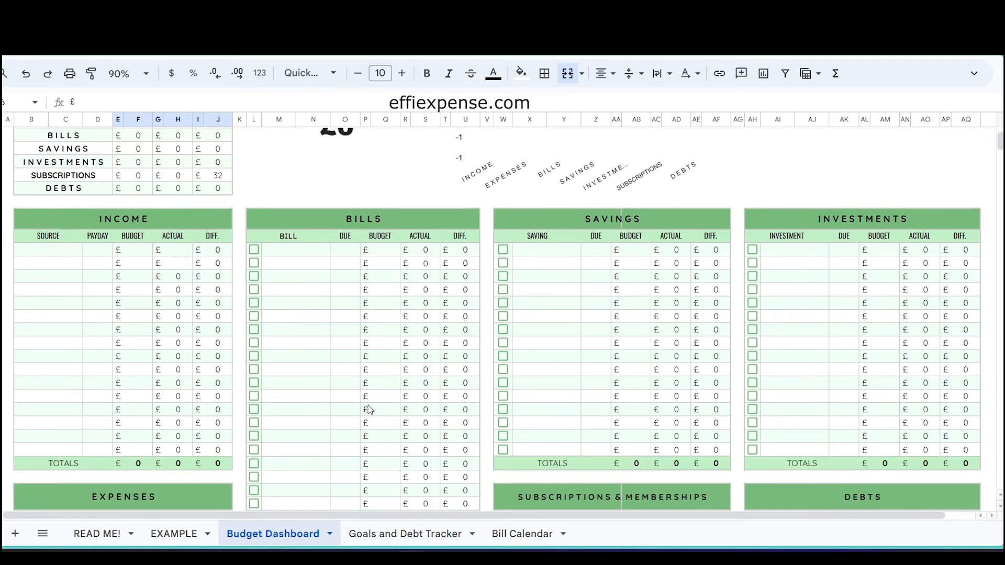
{"action": "scroll", "coordinate": [327, 349], "scroll_direction": "down", "scroll_amount": 6}
{"action": "scroll", "coordinate": [340, 353], "scroll_direction": "up", "scroll_amount": 9}
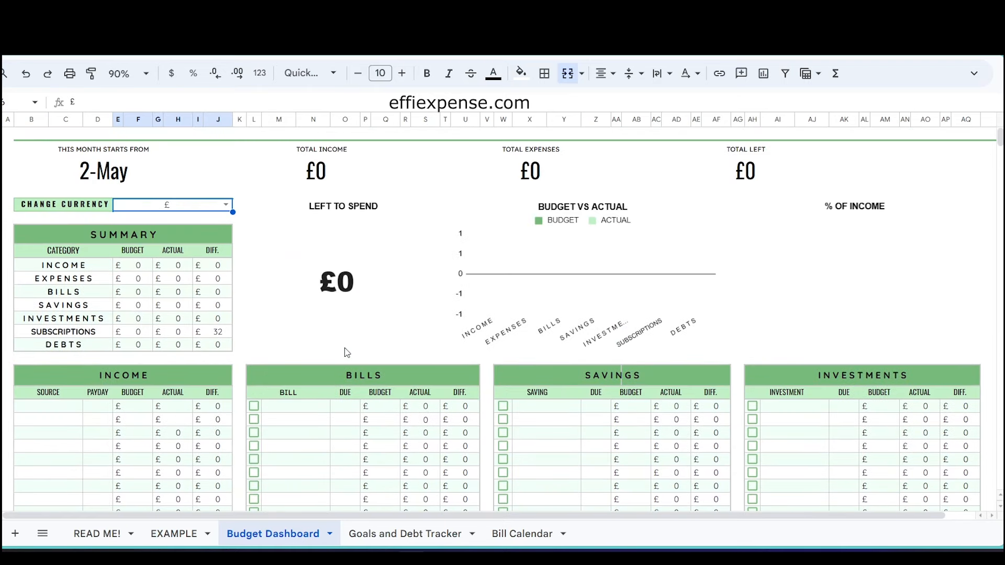
{"action": "left_click", "coordinate": [226, 204]}
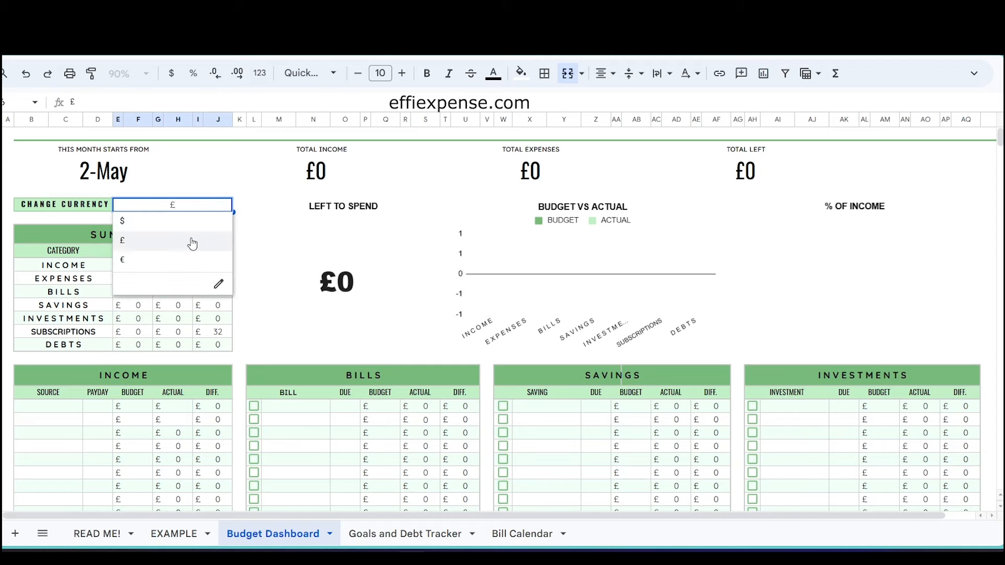
{"action": "left_click", "coordinate": [177, 229]}
{"action": "left_click", "coordinate": [77, 406]}
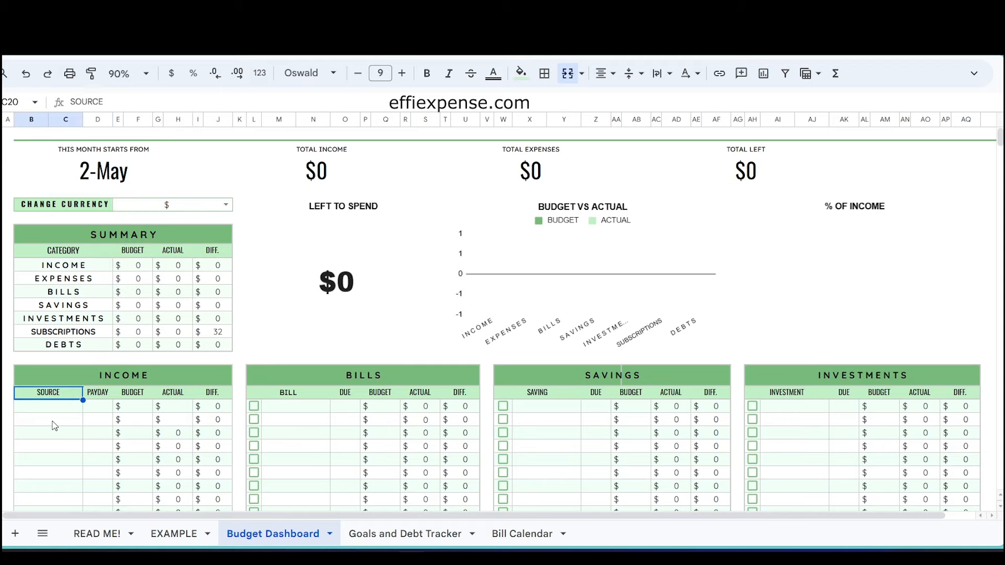
{"action": "left_click", "coordinate": [55, 422]}
{"action": "scroll", "coordinate": [236, 293], "scroll_direction": "down", "scroll_amount": 3}
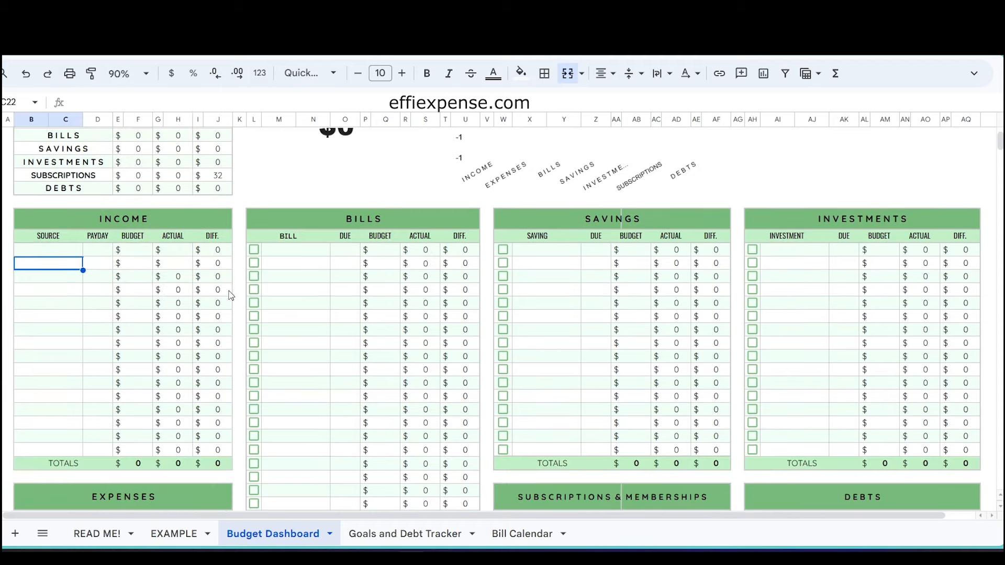
{"action": "left_click", "coordinate": [78, 302]}
{"action": "scroll", "coordinate": [84, 309], "scroll_direction": "up", "scroll_amount": 3}
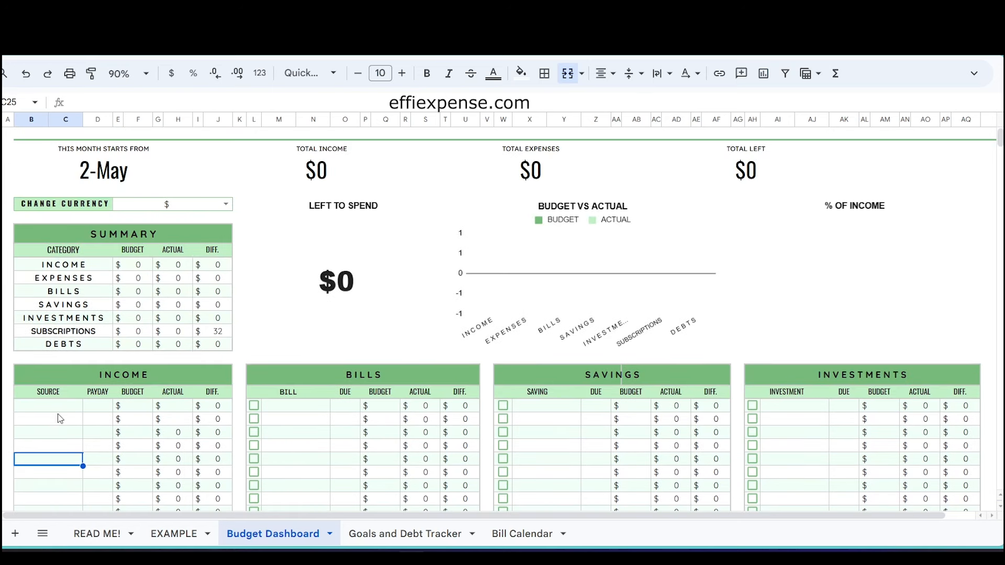
{"action": "left_click", "coordinate": [59, 410]}
{"action": "left_click", "coordinate": [60, 446]}
{"action": "left_click", "coordinate": [60, 472]}
{"action": "left_click", "coordinate": [59, 483]}
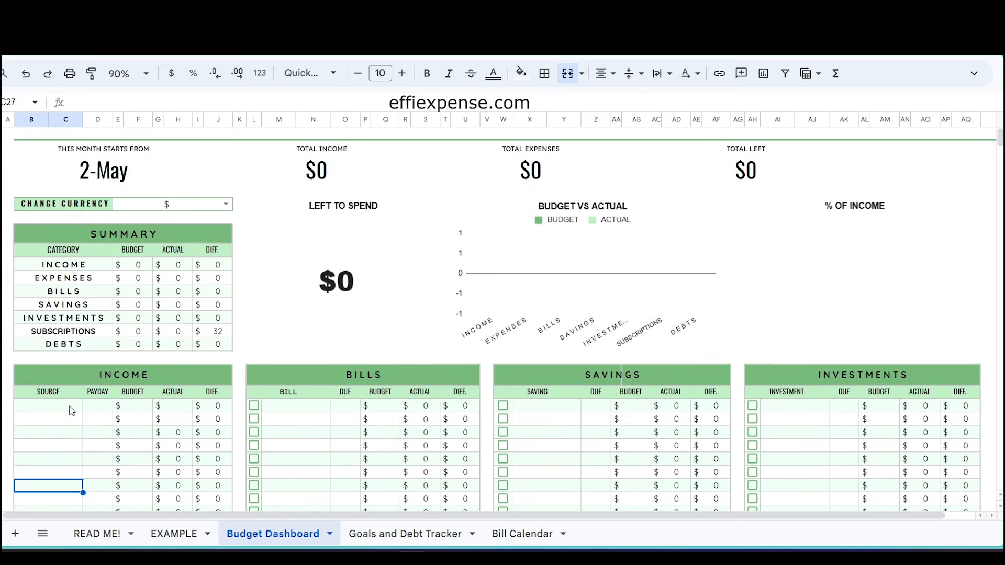
{"action": "scroll", "coordinate": [75, 404], "scroll_direction": "down", "scroll_amount": 3}
{"action": "left_click", "coordinate": [38, 390]}
{"action": "scroll", "coordinate": [47, 375], "scroll_direction": "up", "scroll_amount": 3}
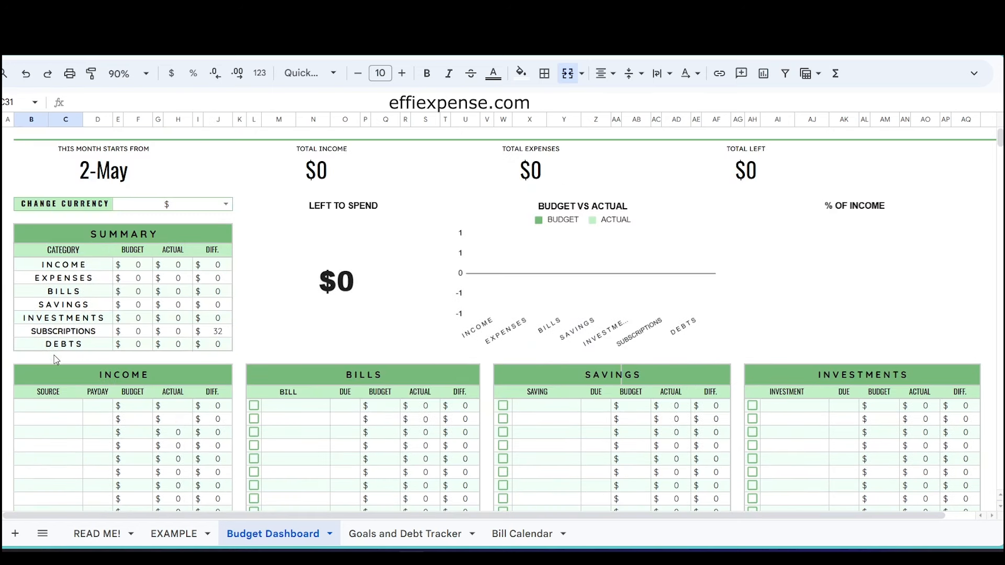
List Paycheck, freelance work and gifts as sources in the first three rows of the Income table.
{"action": "left_click", "coordinate": [62, 410]}
{"action": "type", "text": "Paych"}
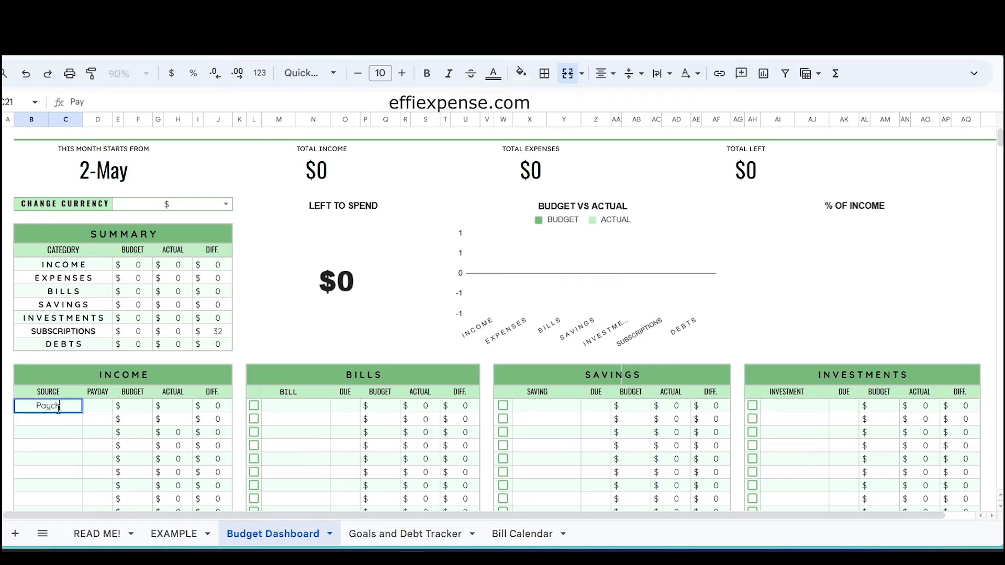
{"action": "type", "text": "eck"}
{"action": "left_click", "coordinate": [63, 423]}
{"action": "type", "text": "f"}
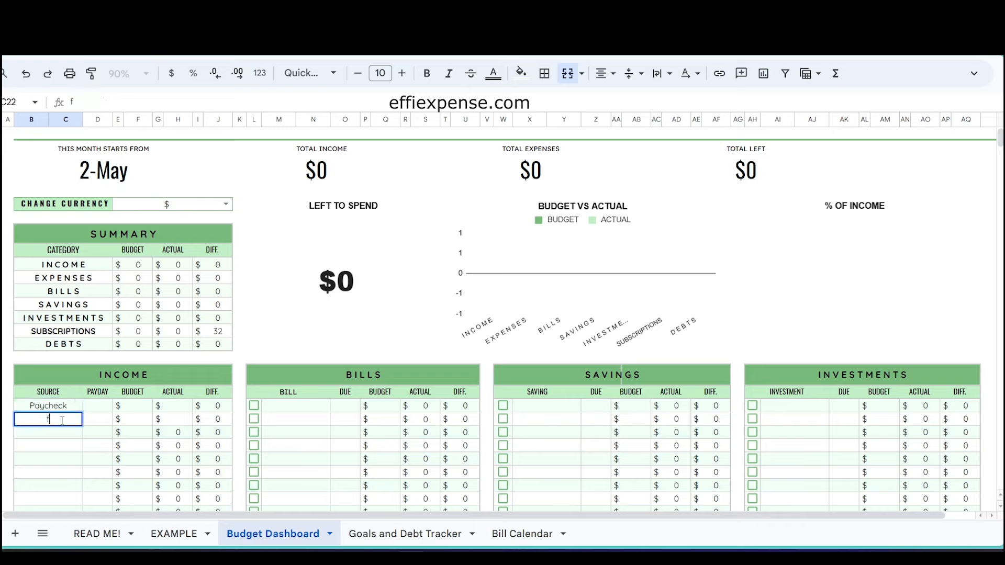
{"action": "type", "text": "reelance work"}
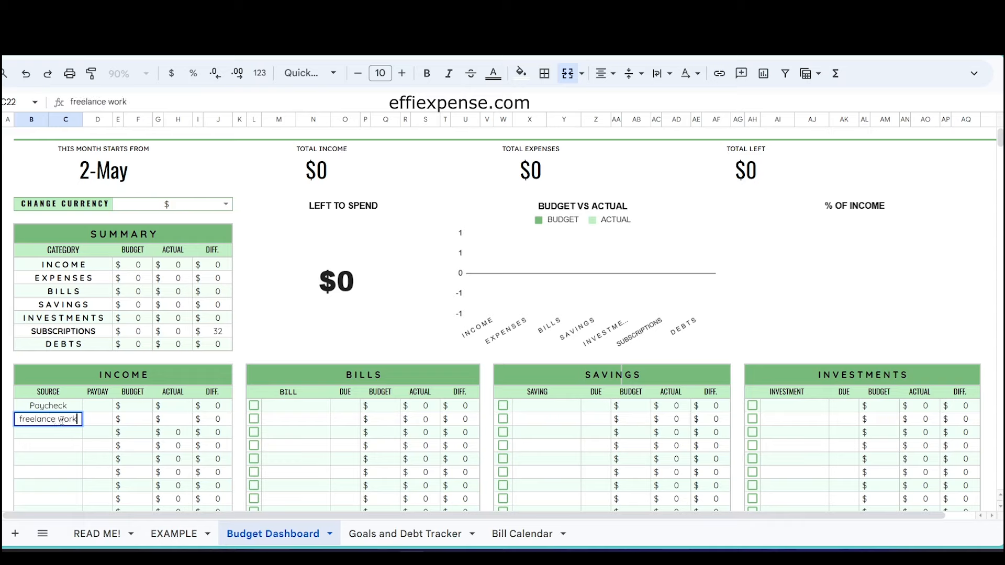
{"action": "left_click", "coordinate": [68, 437]}
{"action": "type", "text": "g"}
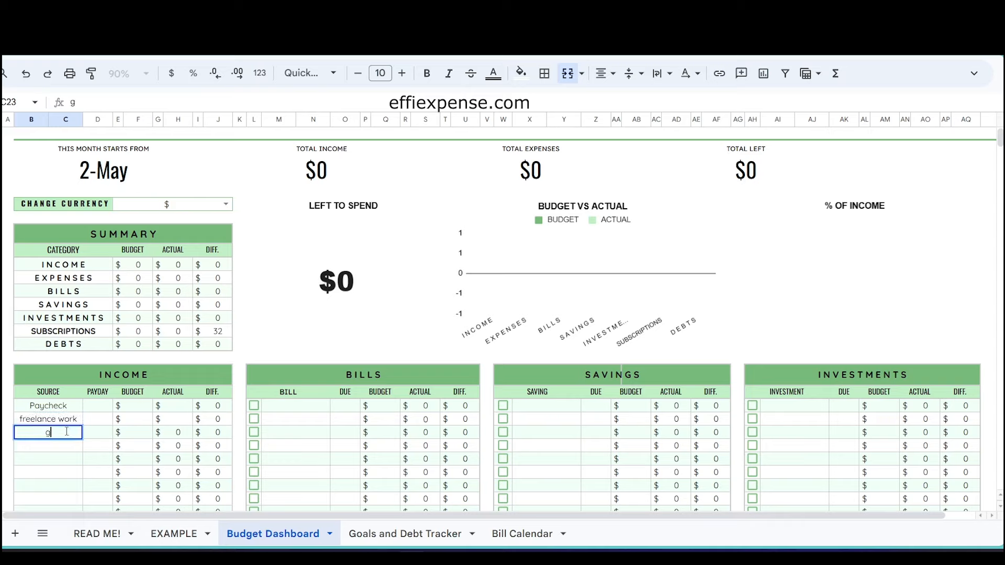
{"action": "type", "text": "ifts"}
{"action": "left_click", "coordinate": [65, 449]}
List electricity, phone, car, internet and rent in the first five rows of the Bills table.
{"action": "scroll", "coordinate": [366, 251], "scroll_direction": "down", "scroll_amount": 3}
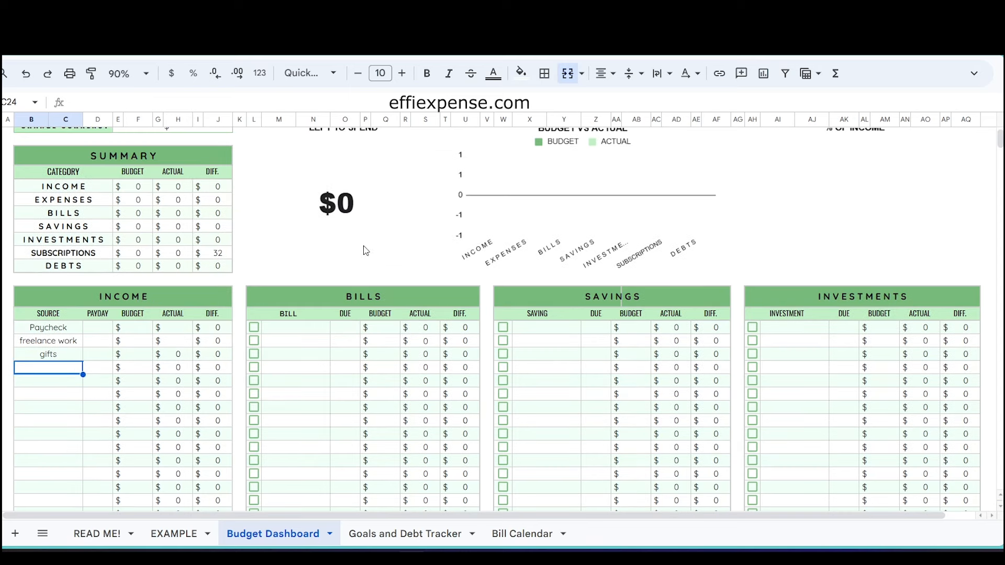
{"action": "left_click", "coordinate": [301, 328]}
{"action": "type", "text": "electricity"}
{"action": "key", "text": "Return"}
{"action": "type", "text": "phone"}
{"action": "key", "text": "Return"}
{"action": "type", "text": "car"}
{"action": "key", "text": "Return"}
{"action": "type", "text": "in"}
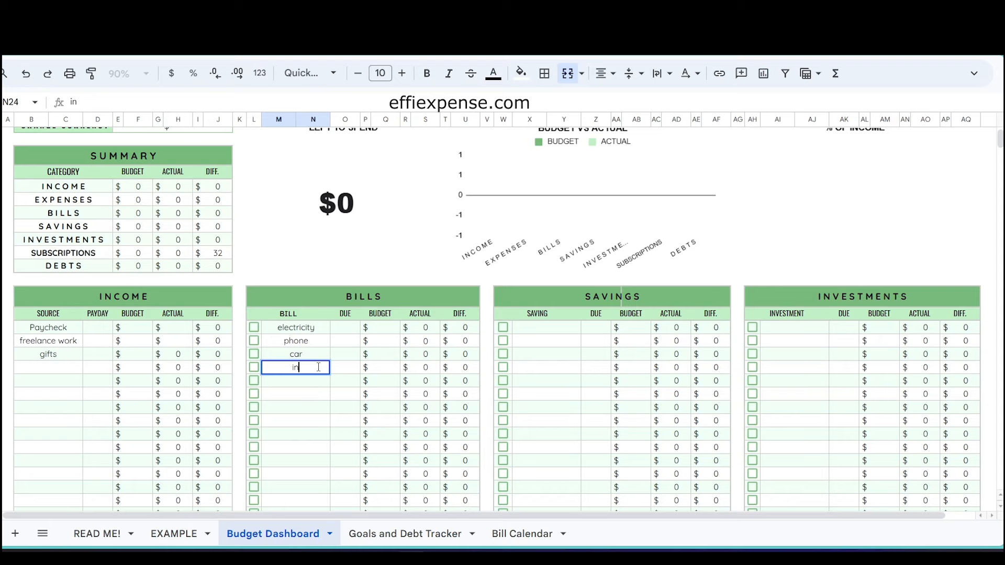
{"action": "type", "text": "ternet"}
{"action": "key", "text": "Return"}
{"action": "type", "text": "rent"}
Enter "investement" as the first investment, and list new ipad, travel fund and clothes in the Savings table.
{"action": "left_click", "coordinate": [547, 331]}
{"action": "left_click", "coordinate": [796, 329]}
{"action": "type", "text": "investement"}
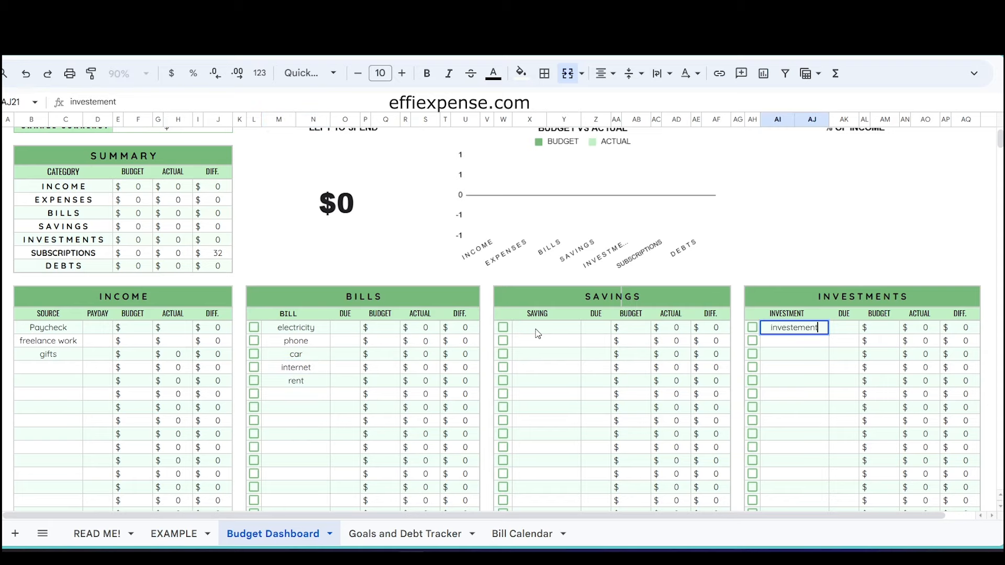
{"action": "left_click", "coordinate": [538, 333]}
{"action": "type", "text": "new ipad"}
{"action": "key", "text": "Return"}
{"action": "type", "text": "travel fund"}
{"action": "key", "text": "Return"}
{"action": "type", "text": "c"}
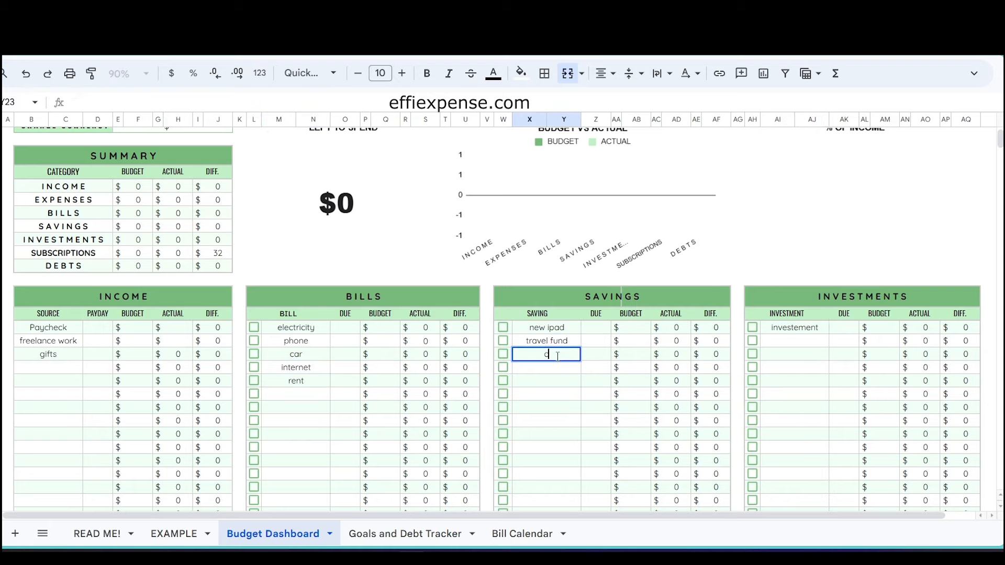
{"action": "type", "text": "lothes"}
{"action": "key", "text": "Return"}
List shopping, groceries, dining out and fuel in the first four rows of the Expenses table.
{"action": "scroll", "coordinate": [558, 357], "scroll_direction": "down", "scroll_amount": 5}
{"action": "left_click", "coordinate": [48, 373]}
{"action": "type", "text": "shopping"}
{"action": "key", "text": "Return"}
{"action": "type", "text": "groceries"}
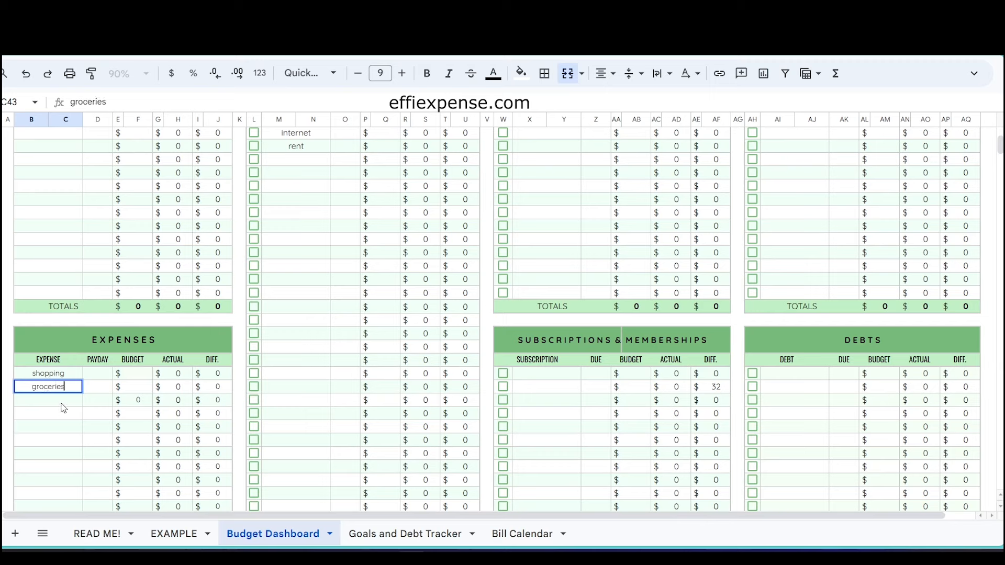
{"action": "key", "text": "Return"}
{"action": "type", "text": "dining out"}
{"action": "key", "text": "Return"}
{"action": "type", "text": "fuel"}
{"action": "key", "text": "Return"}
List prime and netflix in the first two rows of the Subscriptions & Memberships table.
{"action": "left_click", "coordinate": [547, 374]}
{"action": "type", "text": "prime"}
{"action": "key", "text": "Return"}
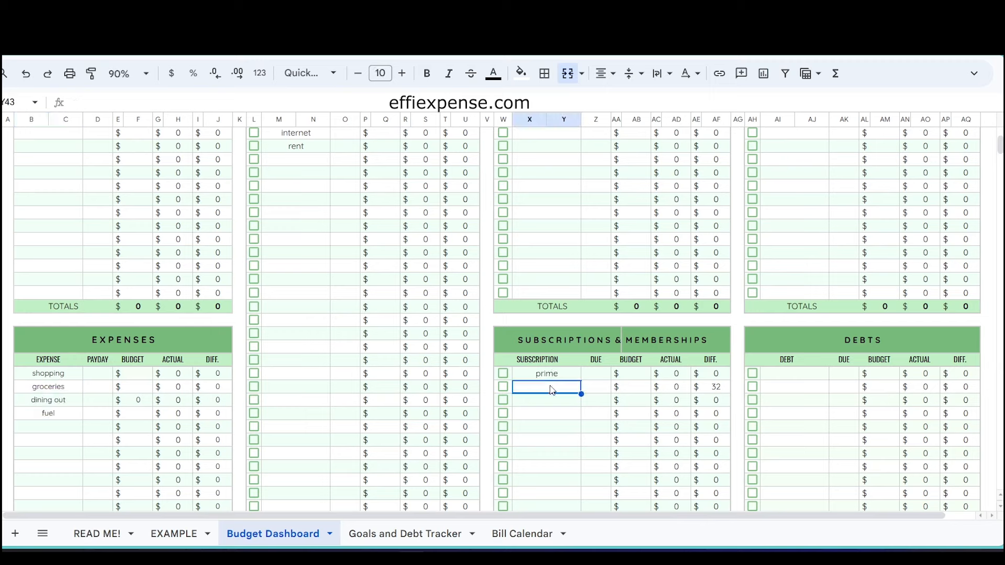
{"action": "type", "text": "netflix"}
{"action": "key", "text": "Return"}
List mortgage, student loans, credit card #1 and credit card #2 in the Debts table.
{"action": "left_click", "coordinate": [790, 373]}
{"action": "type", "text": "mortgage"}
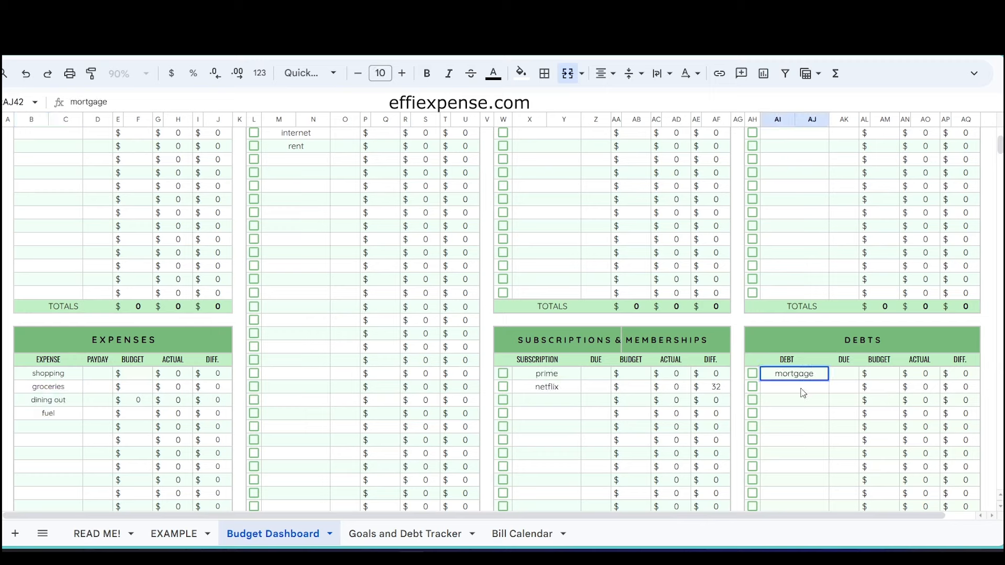
{"action": "key", "text": "Return"}
{"action": "type", "text": "student loans"}
{"action": "key", "text": "Return"}
{"action": "type", "text": "credit card #1"}
{"action": "key", "text": "Return"}
{"action": "type", "text": "credit card #2"}
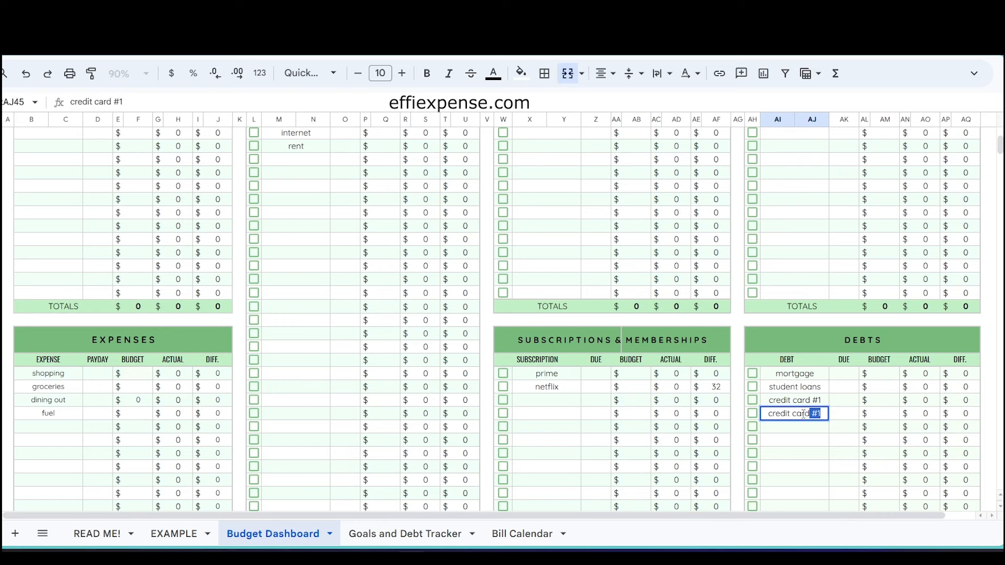
{"action": "key", "text": "Return"}
Add crypto as the second entry in the Investments table.
{"action": "scroll", "coordinate": [722, 337], "scroll_direction": "up", "scroll_amount": 3}
{"action": "left_click", "coordinate": [794, 264]}
{"action": "type", "text": "crypto"}
{"action": "key", "text": "Return"}
{"action": "key", "text": "Return"}
{"action": "scroll", "coordinate": [173, 409], "scroll_direction": "up", "scroll_amount": 3}
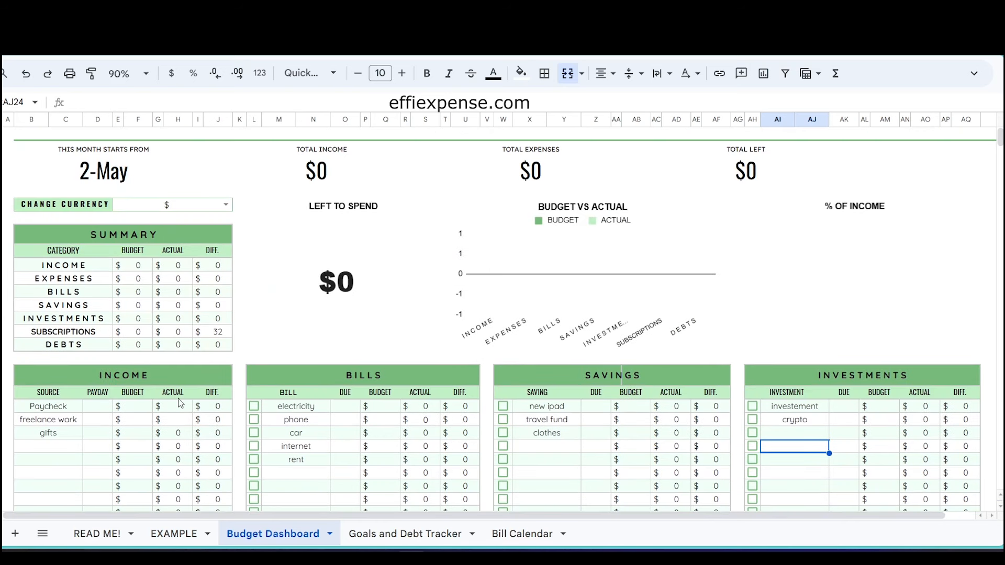
{"action": "scroll", "coordinate": [219, 423], "scroll_direction": "down", "scroll_amount": 2}
{"action": "left_click", "coordinate": [241, 410]}
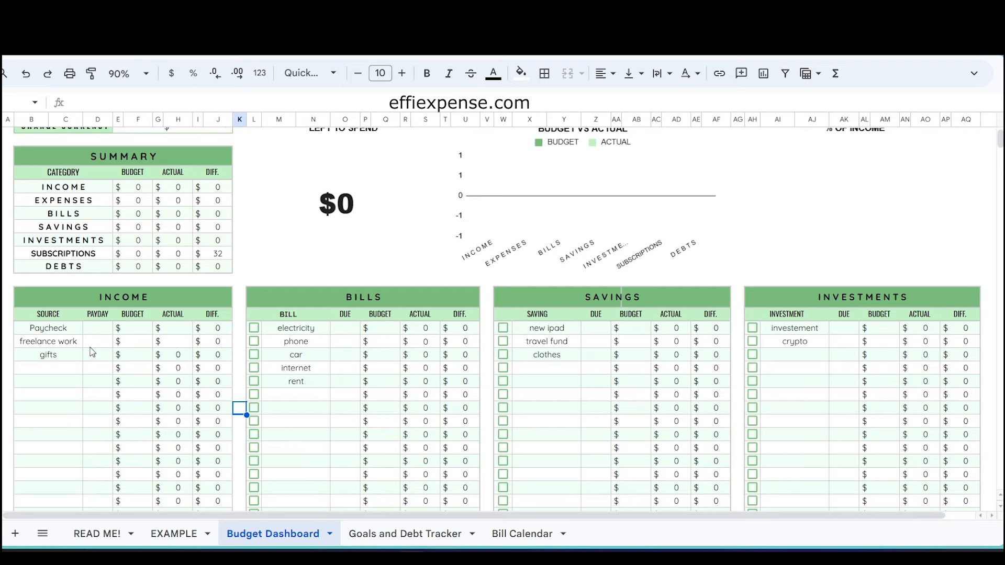
{"action": "left_click", "coordinate": [51, 422]}
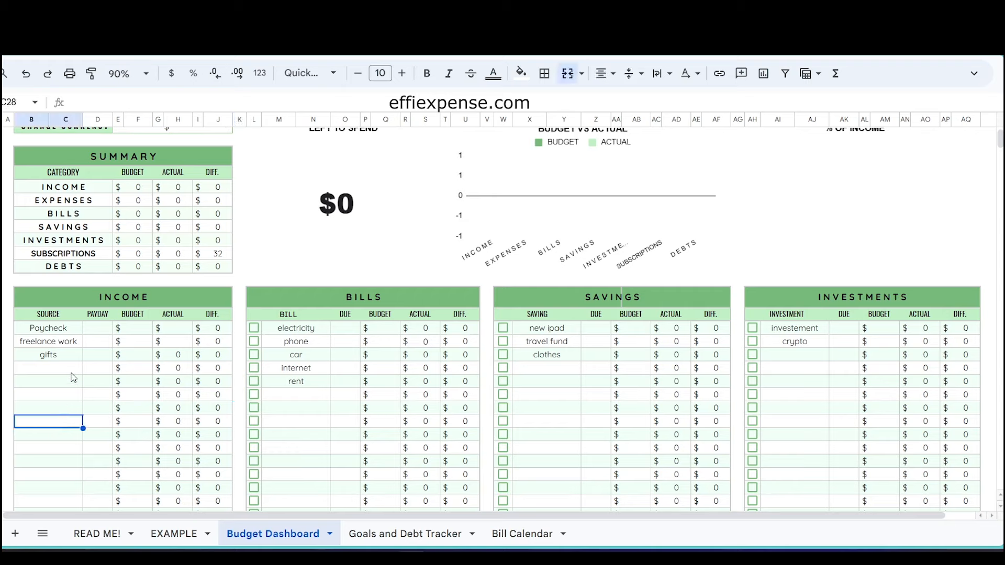
Set the Income paydays to 8-May for Paycheck, 9-May for freelance work and 23-May for gifts.
{"action": "left_click", "coordinate": [98, 329]}
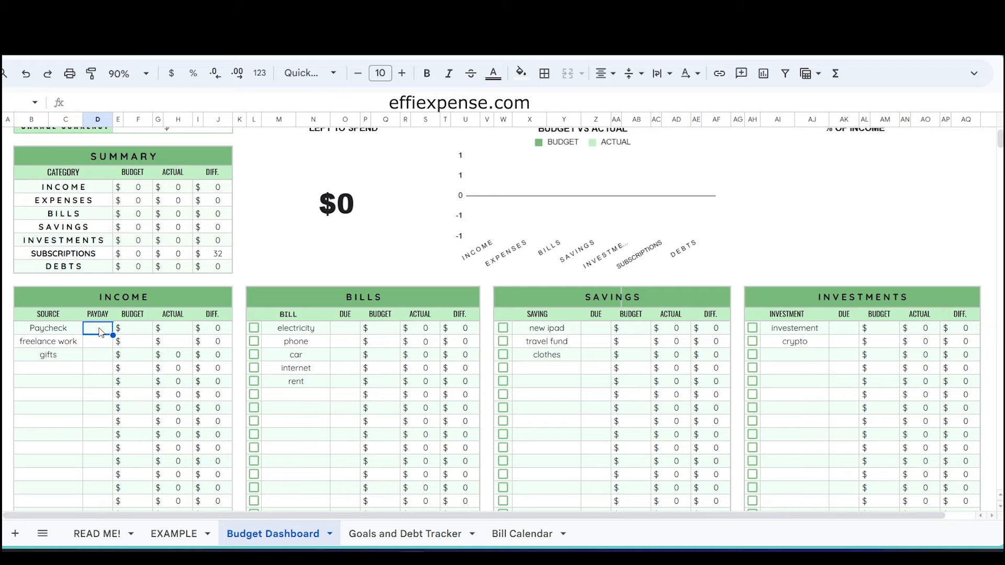
{"action": "double_click", "coordinate": [99, 330]}
{"action": "left_click", "coordinate": [95, 403]}
{"action": "double_click", "coordinate": [99, 341]}
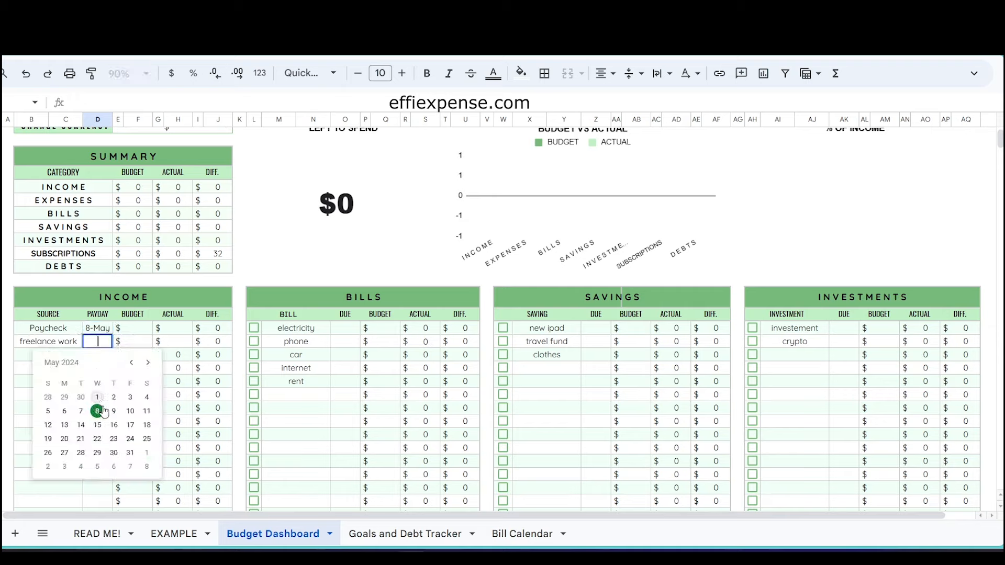
{"action": "left_click", "coordinate": [112, 412]}
{"action": "left_click", "coordinate": [101, 359]}
{"action": "double_click", "coordinate": [101, 360]}
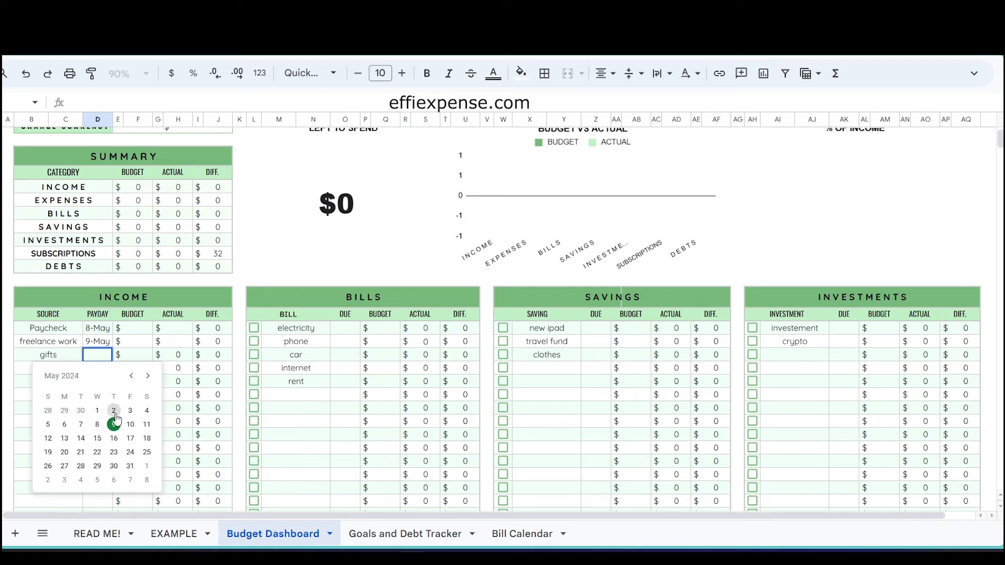
{"action": "left_click", "coordinate": [112, 446]}
Enter Income budgets of 2000 for Paycheck, 500 for freelance work and 50 for gifts.
{"action": "left_click", "coordinate": [139, 329]}
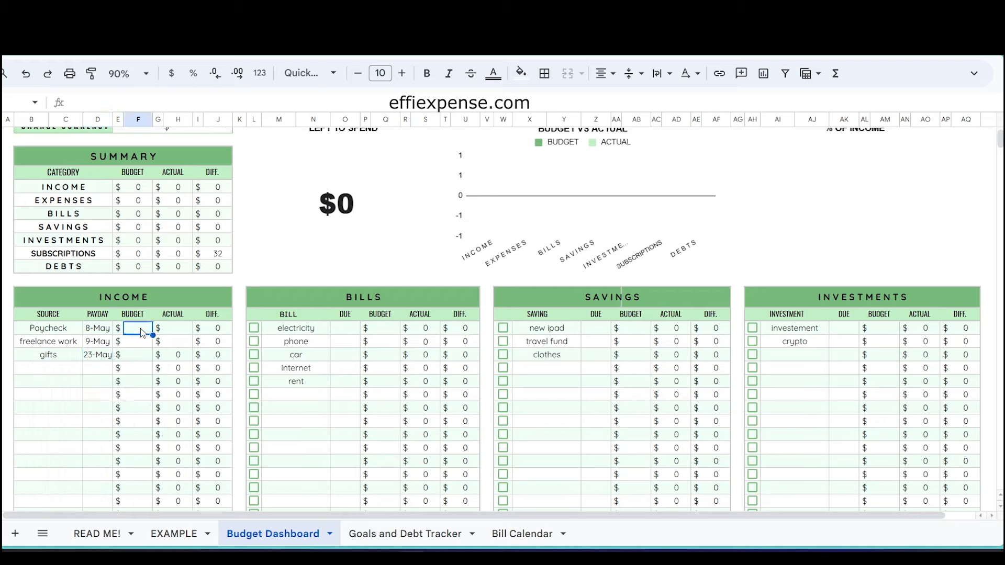
{"action": "type", "text": "2000"}
{"action": "key", "text": "Return"}
{"action": "type", "text": "500"}
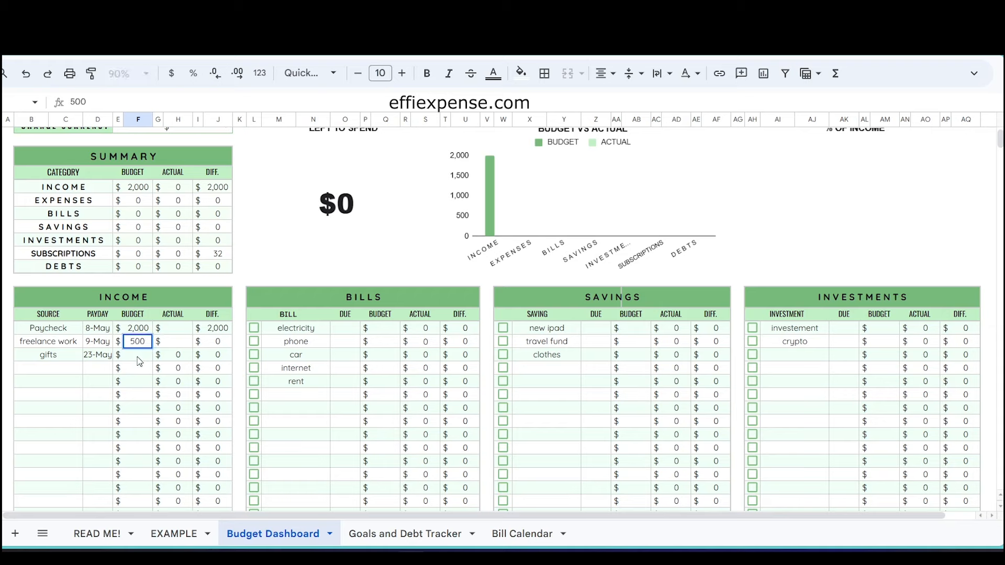
{"action": "key", "text": "Return"}
{"action": "type", "text": "50"}
{"action": "key", "text": "Return"}
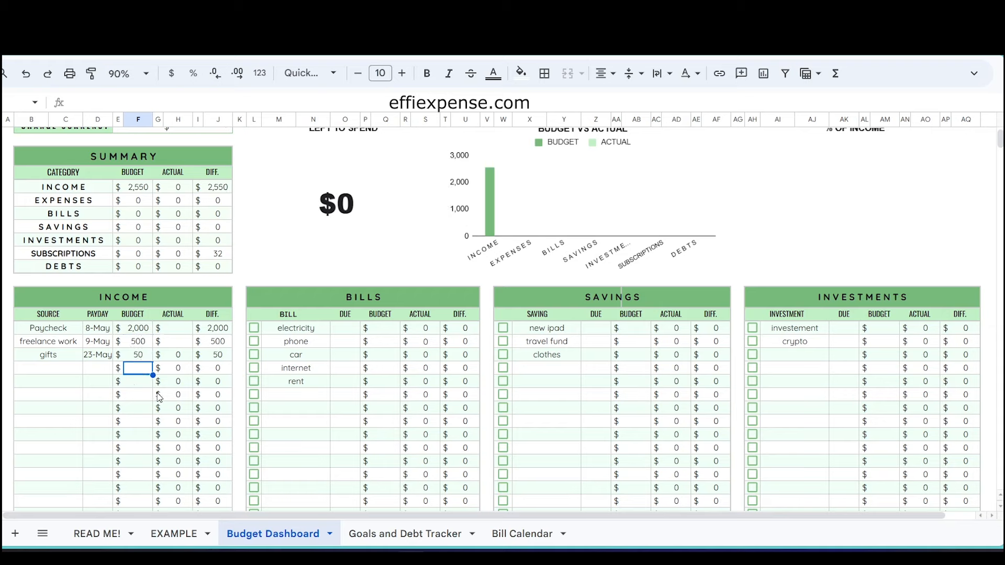
{"action": "key", "text": "Down"}
Set the Bills due dates to 8-May for electricity, 9-May for phone, 14-May for car, 23-May for internet and 29-May for rent.
{"action": "double_click", "coordinate": [344, 333]}
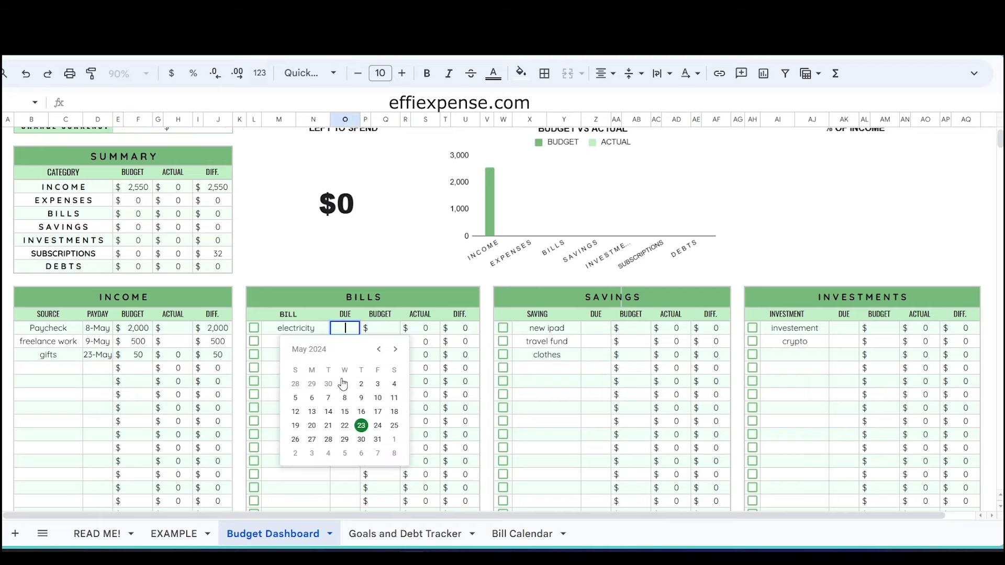
{"action": "left_click", "coordinate": [345, 398]}
{"action": "double_click", "coordinate": [345, 343]}
{"action": "left_click", "coordinate": [362, 410]}
{"action": "double_click", "coordinate": [345, 356]}
{"action": "left_click", "coordinate": [329, 439]}
{"action": "double_click", "coordinate": [341, 371]}
{"action": "left_click", "coordinate": [362, 466]}
{"action": "double_click", "coordinate": [346, 384]}
{"action": "left_click", "coordinate": [345, 493]}
Enter Bills budgets of 70 for electricity, 15 for phone, 200 for car, 20 for internet and 1000 for rent.
{"action": "left_click", "coordinate": [380, 330]}
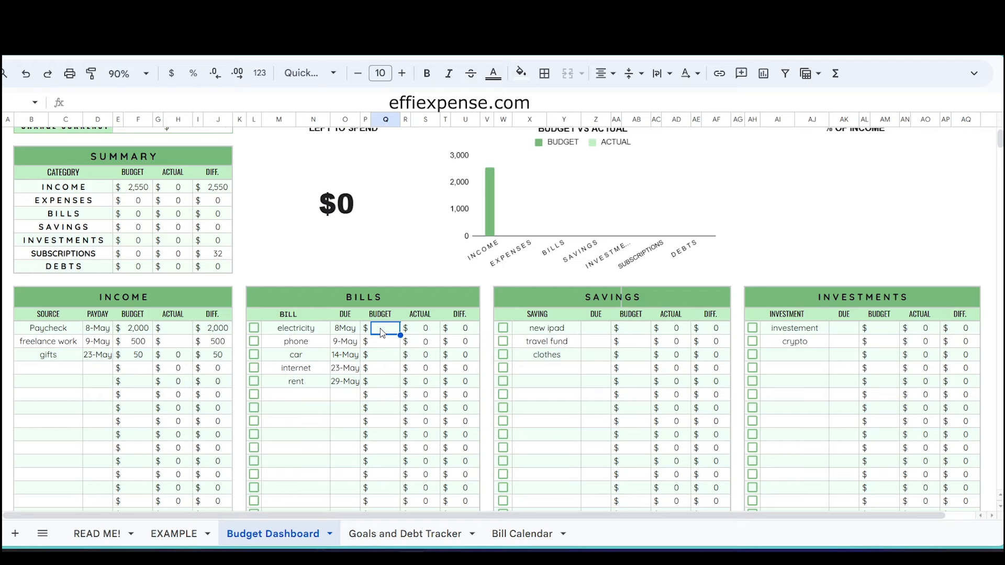
{"action": "type", "text": "70"}
{"action": "key", "text": "Return"}
{"action": "type", "text": "15"}
{"action": "key", "text": "Return"}
{"action": "type", "text": "200"}
{"action": "key", "text": "Return"}
{"action": "type", "text": "20"}
{"action": "key", "text": "Return"}
{"action": "type", "text": "1000"}
{"action": "key", "text": "Return"}
Set the Savings due dates to 8-May for new ipad, 13-May for travel fund and 2-May for clothes.
{"action": "double_click", "coordinate": [596, 328]}
{"action": "left_click", "coordinate": [592, 397]}
{"action": "double_click", "coordinate": [595, 341]}
{"action": "left_click", "coordinate": [553, 424]}
{"action": "left_click", "coordinate": [591, 360]}
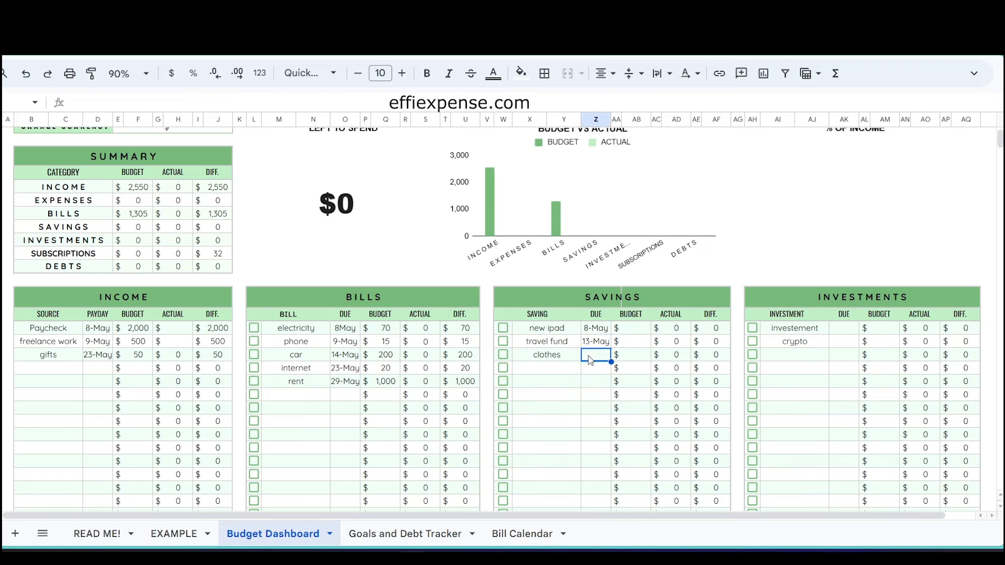
Enter Savings budgets of 100 for new ipad, 200 for travel fund and 50 for clothes.
{"action": "left_click", "coordinate": [636, 328]}
{"action": "type", "text": "100"}
{"action": "key", "text": "Return"}
{"action": "type", "text": "200"}
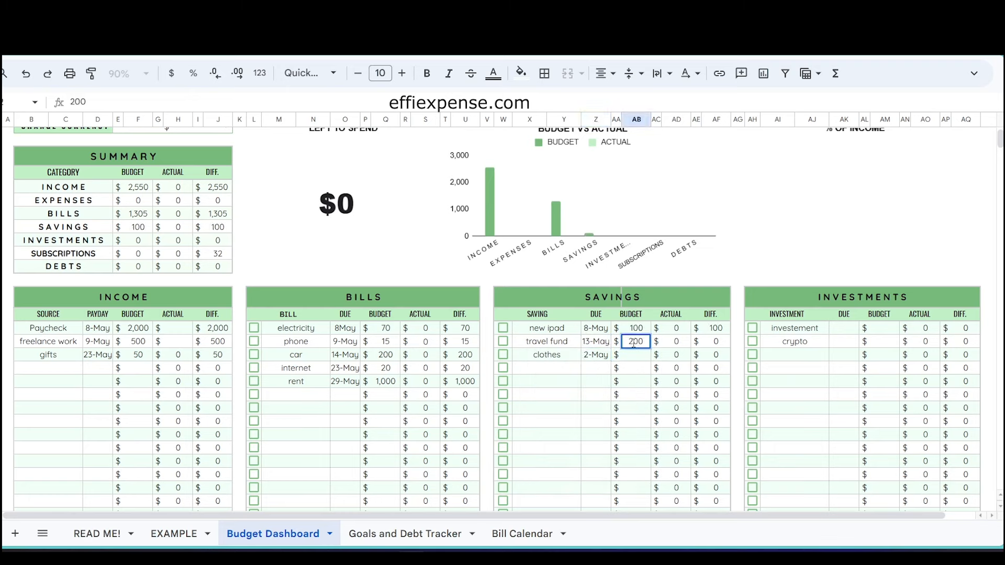
{"action": "key", "text": "Return"}
{"action": "type", "text": "50"}
{"action": "key", "text": "Return"}
Set the Investments due dates to 7-May for investement and 1-May for crypto, with a budget of 100 each.
{"action": "double_click", "coordinate": [845, 330]}
{"action": "left_click", "coordinate": [823, 397]}
{"action": "double_click", "coordinate": [845, 343]}
{"action": "left_click", "coordinate": [843, 397]}
{"action": "double_click", "coordinate": [886, 329]}
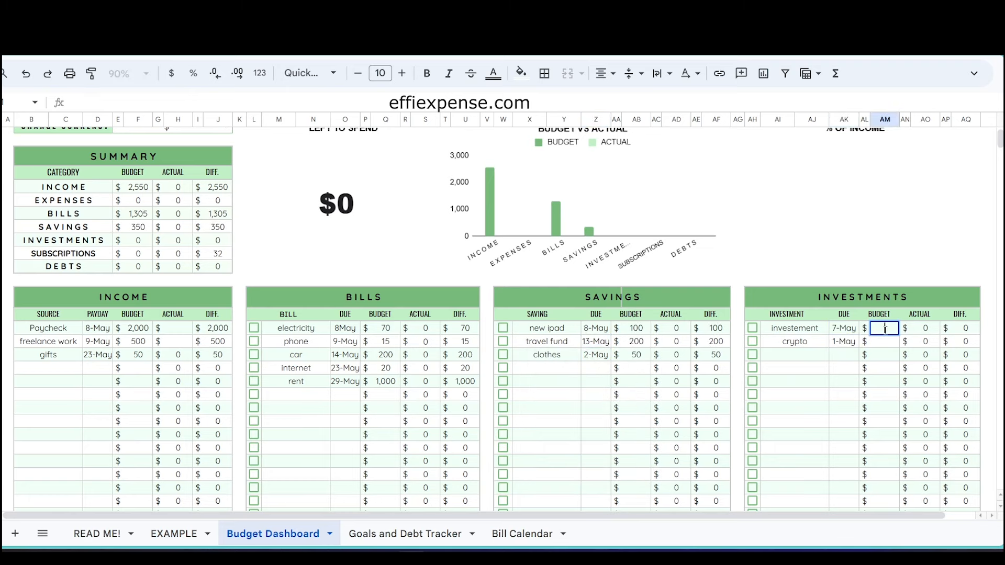
{"action": "type", "text": "100"}
{"action": "key", "text": "Return"}
{"action": "type", "text": "100"}
{"action": "key", "text": "Return"}
Fill in the Expenses dates and budgets for shopping (10-May, 70) and groceries (1-May, 200).
{"action": "scroll", "coordinate": [322, 428], "scroll_direction": "down", "scroll_amount": 6}
{"action": "double_click", "coordinate": [96, 298]}
{"action": "left_click", "coordinate": [137, 365]}
{"action": "left_click", "coordinate": [136, 299]}
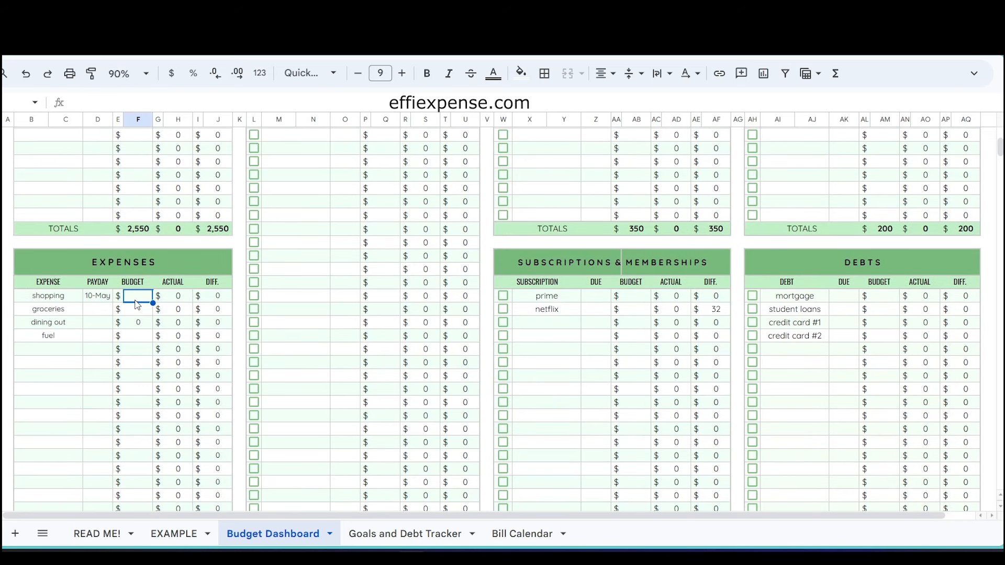
{"action": "type", "text": "70"}
{"action": "double_click", "coordinate": [96, 311]}
{"action": "left_click", "coordinate": [96, 365]}
{"action": "left_click", "coordinate": [134, 312]}
{"action": "type", "text": "200"}
Fill in the Expenses dates and budgets for dining out (2-May, 20) and fuel (8-May, 30).
{"action": "double_click", "coordinate": [101, 324]}
{"action": "left_click", "coordinate": [113, 378]}
{"action": "left_click", "coordinate": [134, 324]}
{"action": "type", "text": "20"}
{"action": "double_click", "coordinate": [96, 337]}
{"action": "left_click", "coordinate": [96, 405]}
{"action": "left_click", "coordinate": [135, 338]}
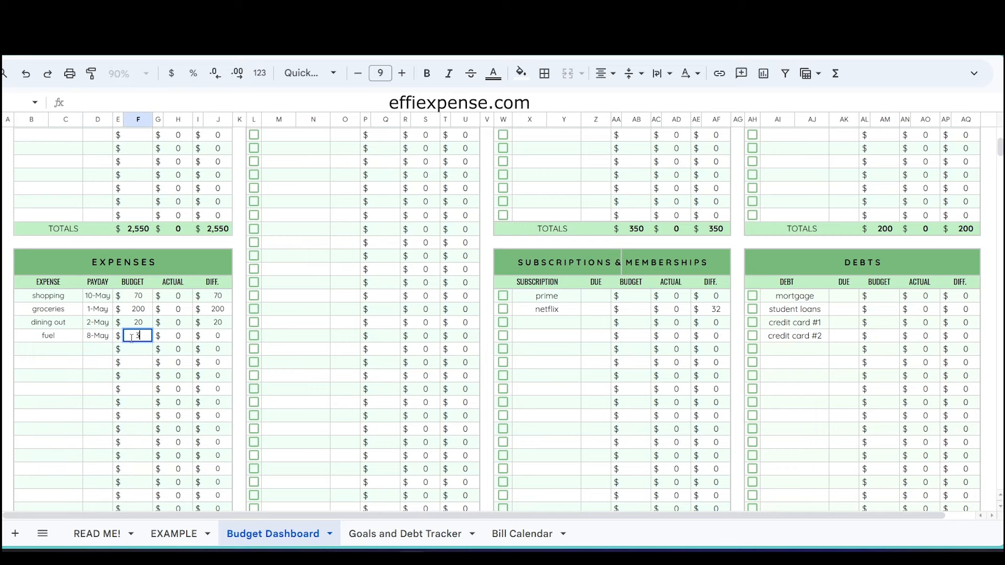
{"action": "type", "text": "30"}
Fill in the subscription due dates and budgets for prime (2-May, 15) and netflix (1-May, 11).
{"action": "double_click", "coordinate": [602, 297]}
{"action": "left_click", "coordinate": [612, 352]}
{"action": "left_click", "coordinate": [635, 297]}
{"action": "type", "text": "15"}
{"action": "double_click", "coordinate": [596, 309]}
{"action": "left_click", "coordinate": [596, 365]}
{"action": "left_click", "coordinate": [636, 310]}
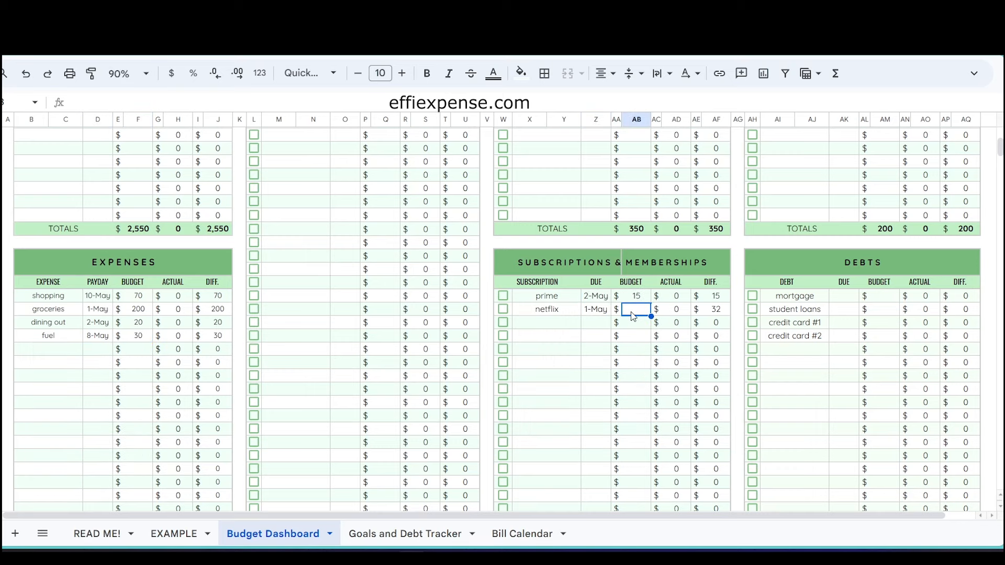
{"action": "type", "text": "1"}
{"action": "key", "text": "Return"}
{"action": "key", "text": "Up"}
{"action": "type", "text": "11"}
Set the mortgage in the Debts table to be due 8-May with a budget of 140.
{"action": "left_click", "coordinate": [842, 297]}
{"action": "scroll", "coordinate": [815, 327], "scroll_direction": "up", "scroll_amount": 3}
{"action": "scroll", "coordinate": [814, 327], "scroll_direction": "down", "scroll_amount": 2}
{"action": "double_click", "coordinate": [843, 374]}
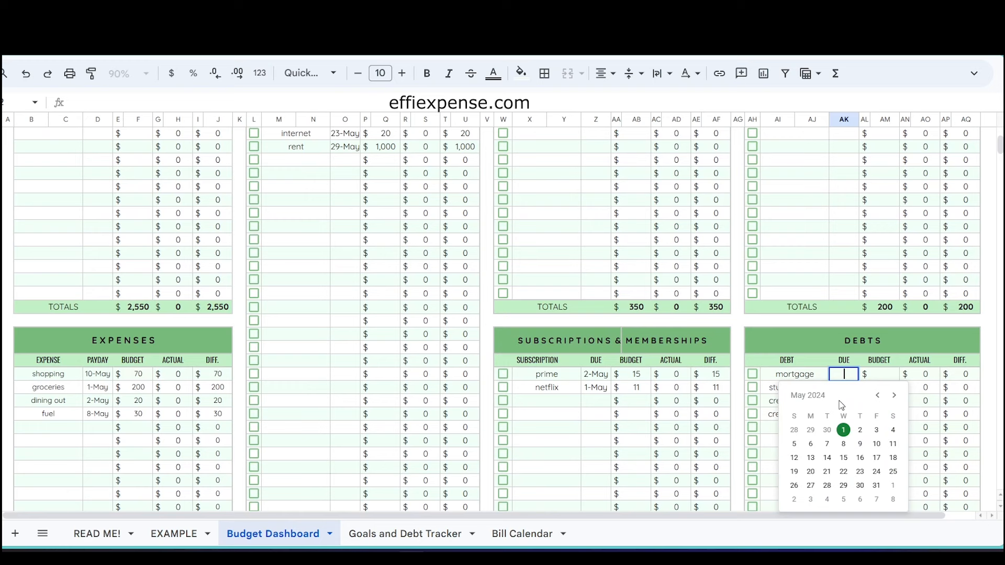
{"action": "left_click", "coordinate": [844, 442]}
{"action": "double_click", "coordinate": [883, 374]}
{"action": "type", "text": "40"}
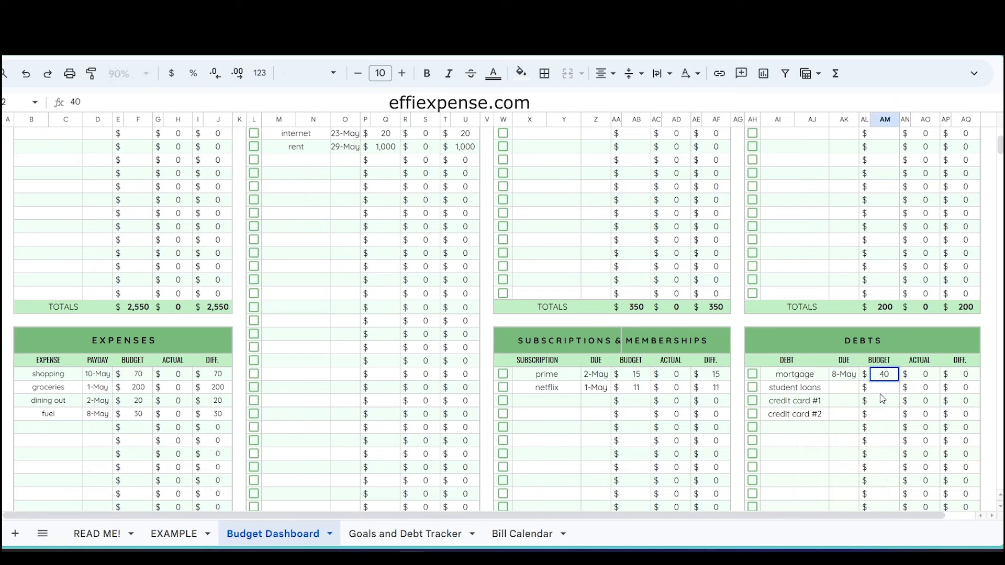
{"action": "left_click", "coordinate": [881, 374]}
{"action": "type", "text": "1"}
Fill in the Debts due dates and budgets for student loans (1-May, 60) and credit card #1 (14-May, 45).
{"action": "double_click", "coordinate": [844, 387]}
{"action": "left_click", "coordinate": [844, 443]}
{"action": "left_click", "coordinate": [881, 388]}
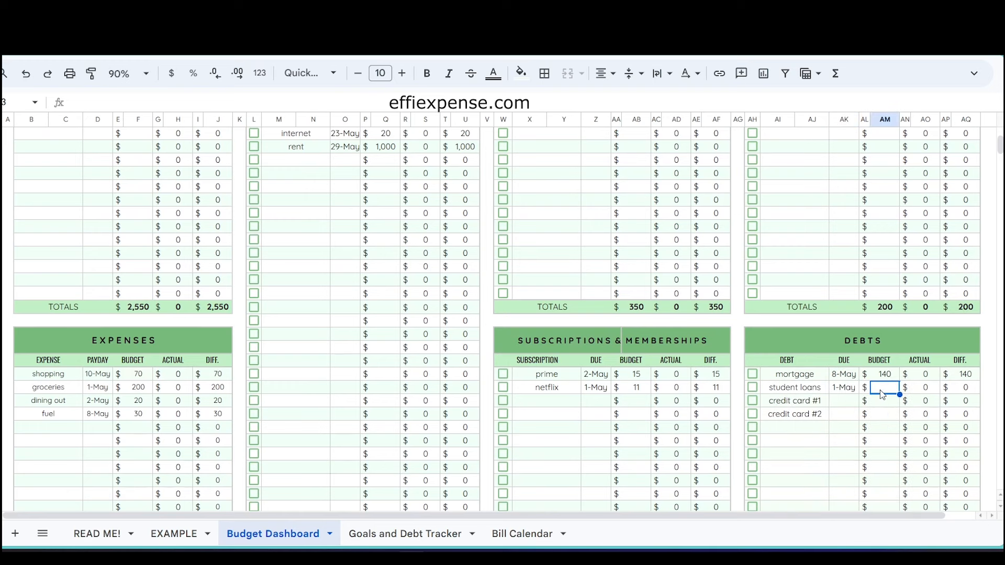
{"action": "type", "text": "60"}
{"action": "double_click", "coordinate": [844, 401]}
{"action": "left_click", "coordinate": [827, 484]}
{"action": "left_click", "coordinate": [888, 400]}
{"action": "type", "text": "45"}
Set credit card #2 in the Debts table to be due 17-May with a budget of 100.
{"action": "double_click", "coordinate": [843, 415]}
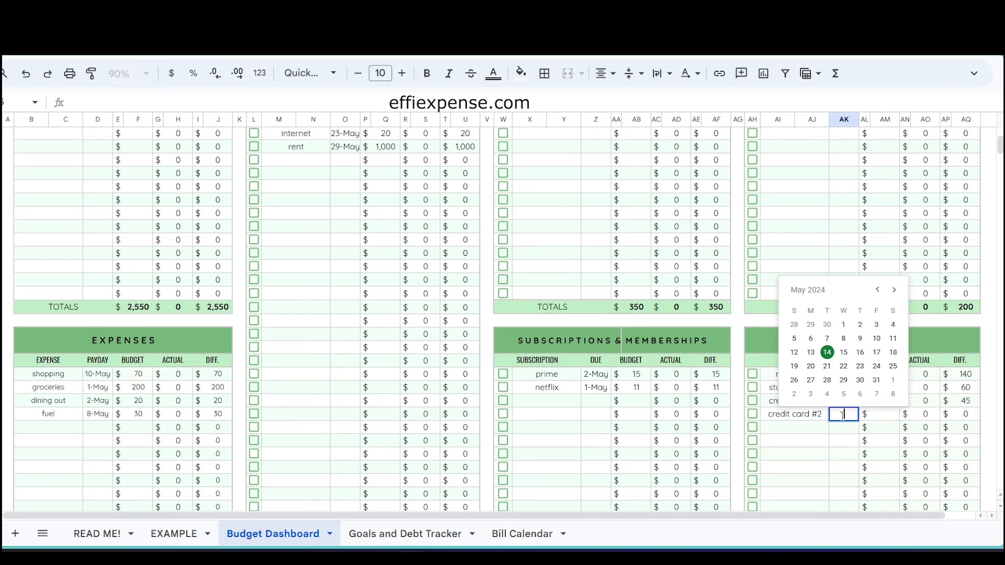
{"action": "left_click", "coordinate": [875, 352]}
{"action": "left_click", "coordinate": [882, 413]}
{"action": "type", "text": "100"}
{"action": "key", "text": "Return"}
Allow edits to the protected Actual cells and suppress the warning for 5 minutes.
{"action": "scroll", "coordinate": [723, 375], "scroll_direction": "up", "scroll_amount": 1}
{"action": "scroll", "coordinate": [723, 375], "scroll_direction": "up", "scroll_amount": 5}
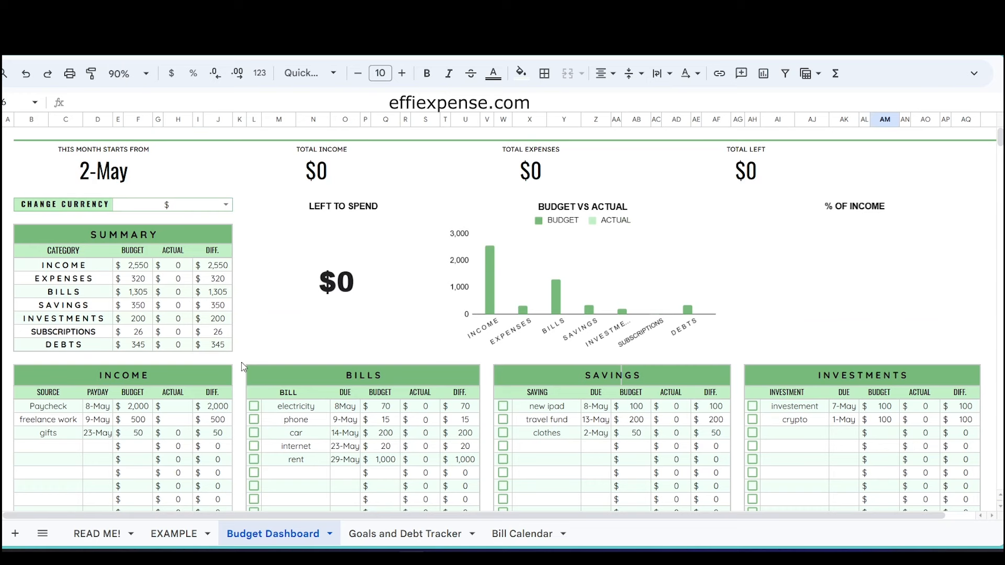
{"action": "scroll", "coordinate": [534, 409], "scroll_direction": "down", "scroll_amount": 3}
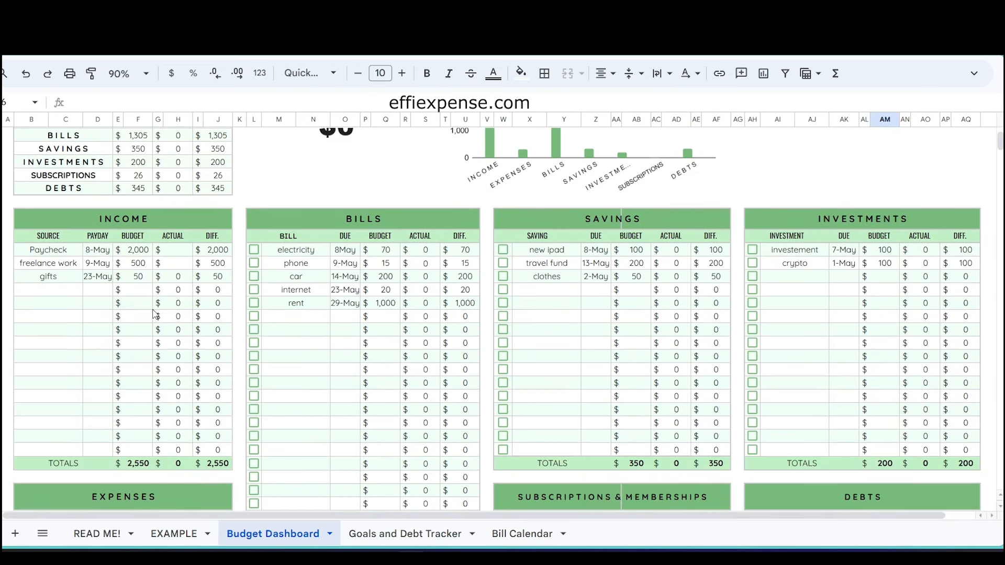
{"action": "scroll", "coordinate": [168, 340], "scroll_direction": "up", "scroll_amount": 2}
{"action": "scroll", "coordinate": [168, 342], "scroll_direction": "up", "scroll_amount": 2}
{"action": "left_click", "coordinate": [178, 408]}
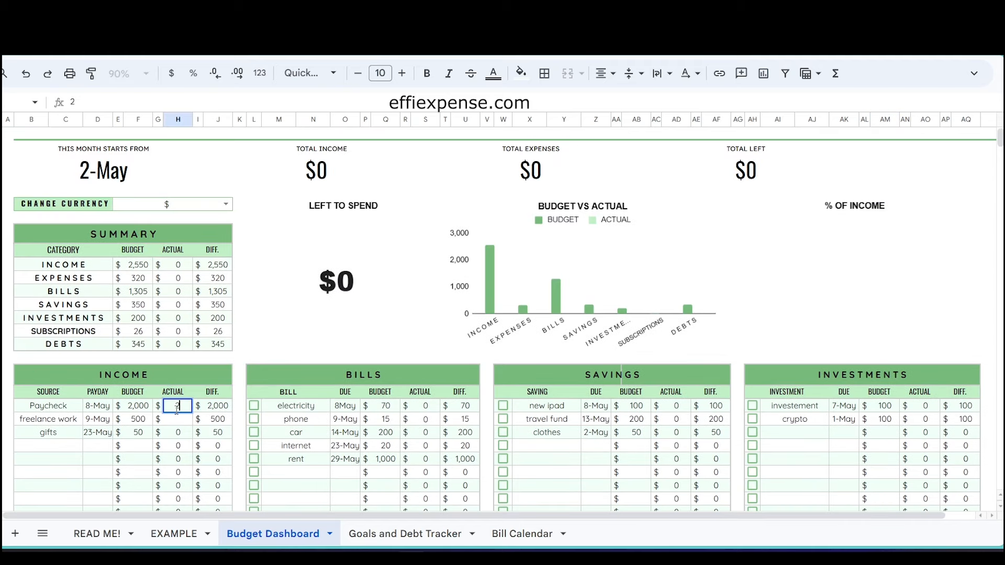
{"action": "left_click_drag", "start_coordinate": [177, 413], "coordinate": [180, 428]}
{"action": "key", "text": "Delete"}
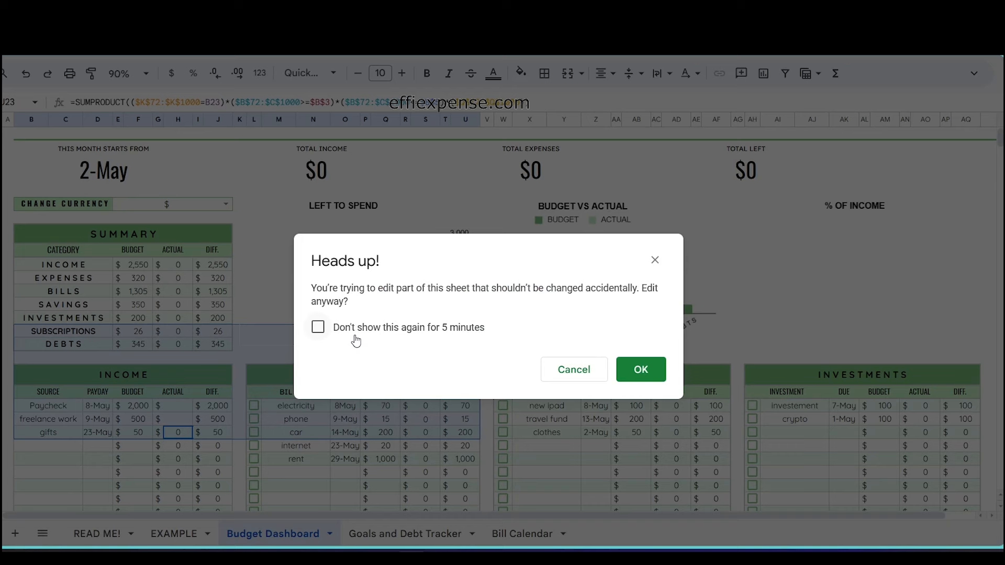
{"action": "left_click", "coordinate": [318, 328]}
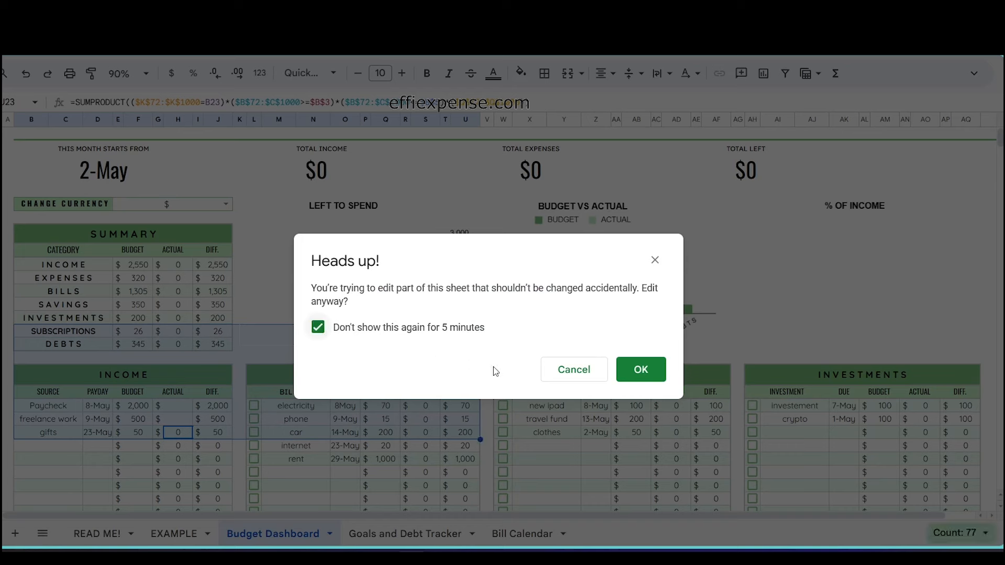
{"action": "left_click", "coordinate": [641, 370]}
Set the Paycheck's actual income to 2000.
{"action": "left_click", "coordinate": [185, 408]}
{"action": "double_click", "coordinate": [184, 409]}
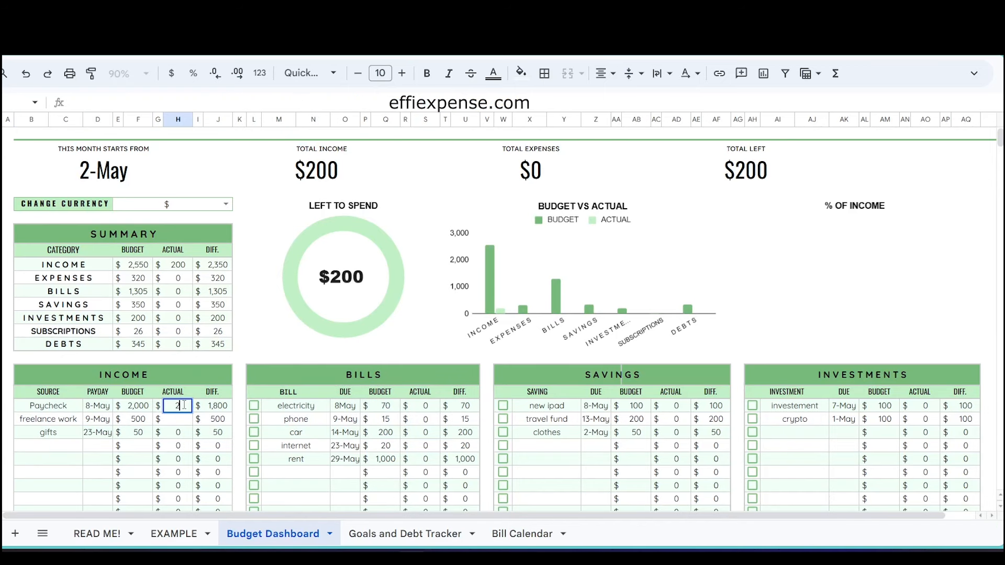
{"action": "key", "text": "BackSpace"}
{"action": "type", "text": "00"}
{"action": "left_click", "coordinate": [185, 432]}
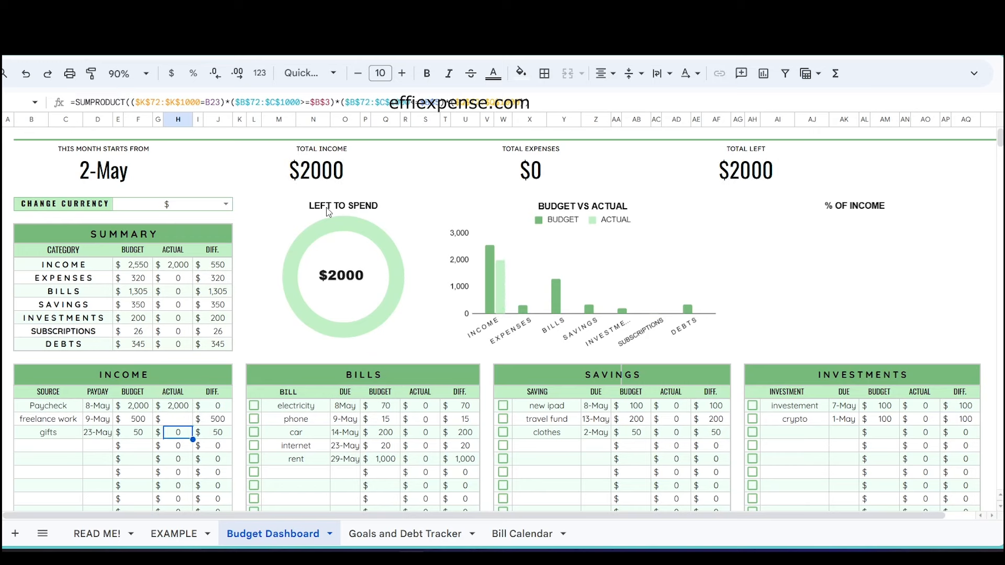
Enter actual income of 560 for freelance work and 50 for gifts.
{"action": "left_click", "coordinate": [178, 421]}
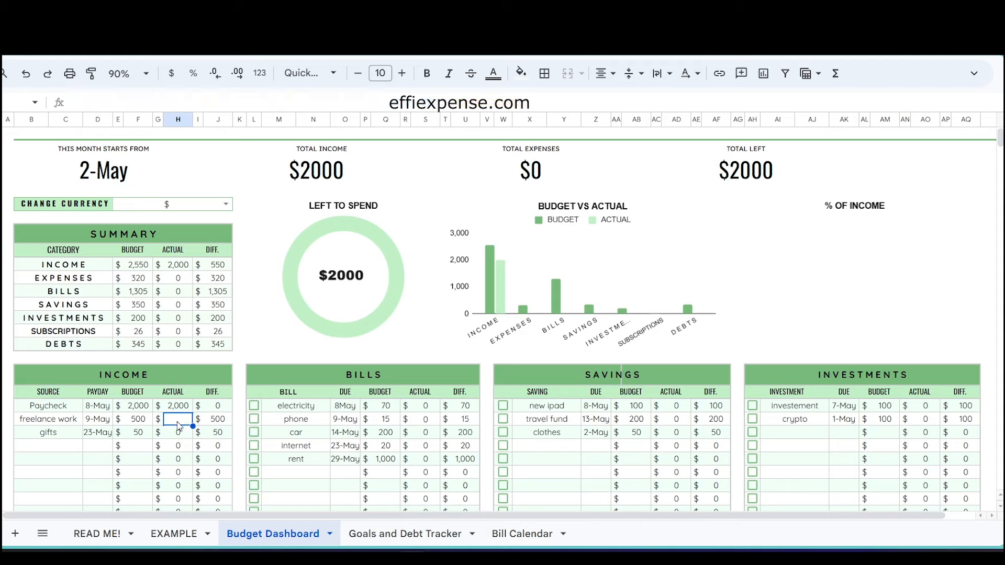
{"action": "type", "text": "5"}
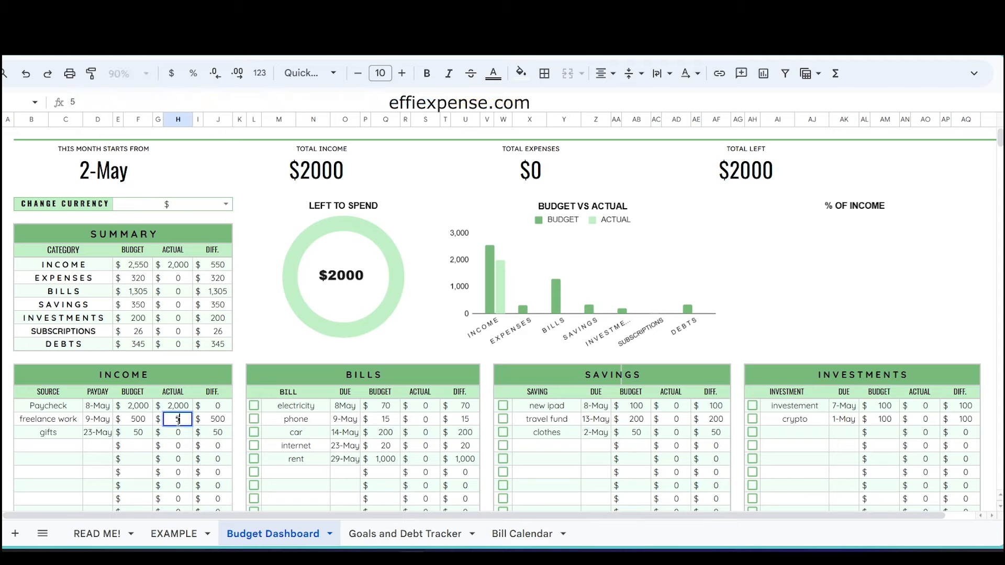
{"action": "type", "text": "60"}
{"action": "key", "text": "Return"}
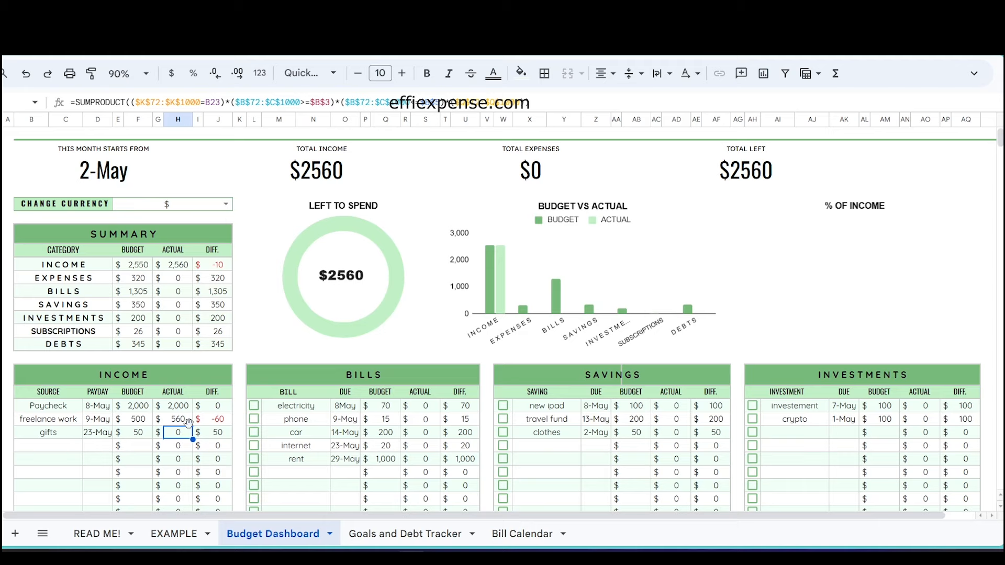
{"action": "left_click", "coordinate": [139, 436]}
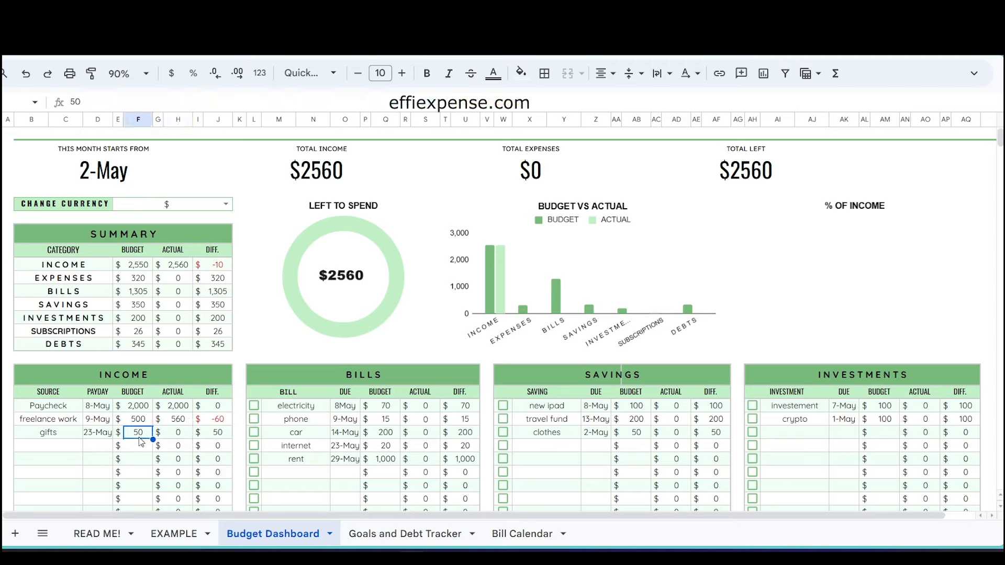
{"action": "left_click", "coordinate": [178, 435]}
{"action": "type", "text": "50"}
{"action": "key", "text": "Return"}
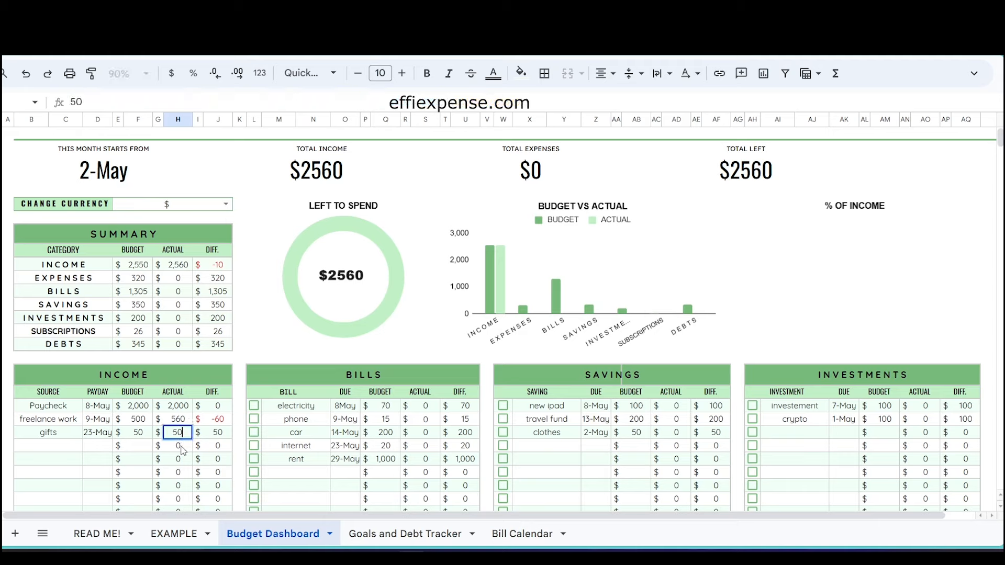
Enter actual Bills amounts of 70 for electricity, 15 for phone and 150 for car.
{"action": "left_click", "coordinate": [417, 411]}
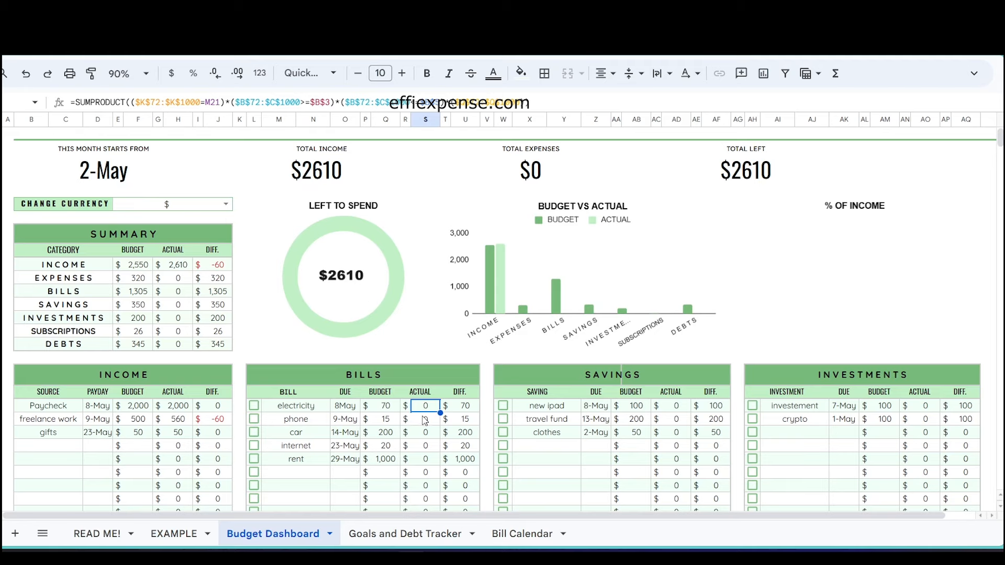
{"action": "type", "text": "70"}
{"action": "key", "text": "Return"}
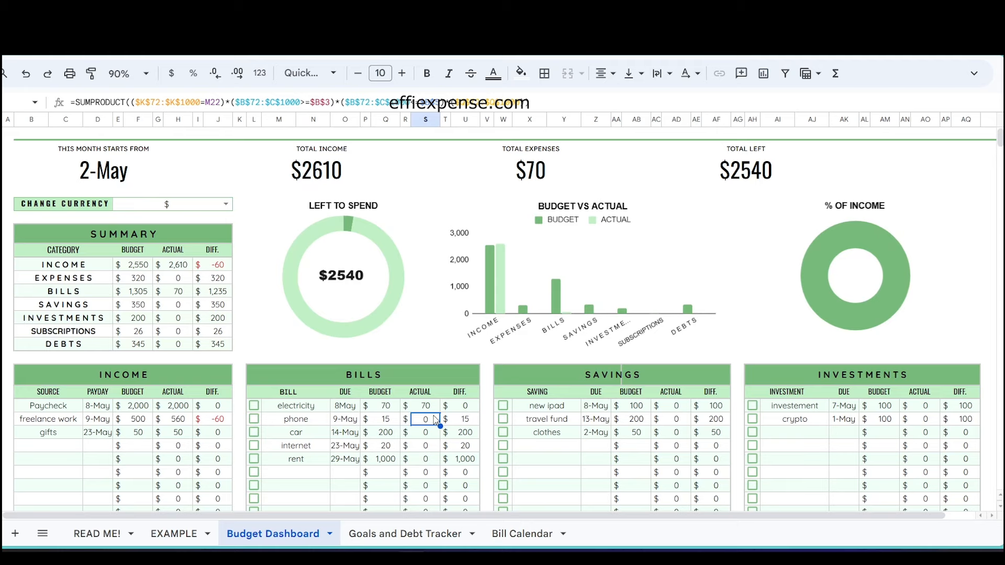
{"action": "type", "text": "15"}
{"action": "key", "text": "Return"}
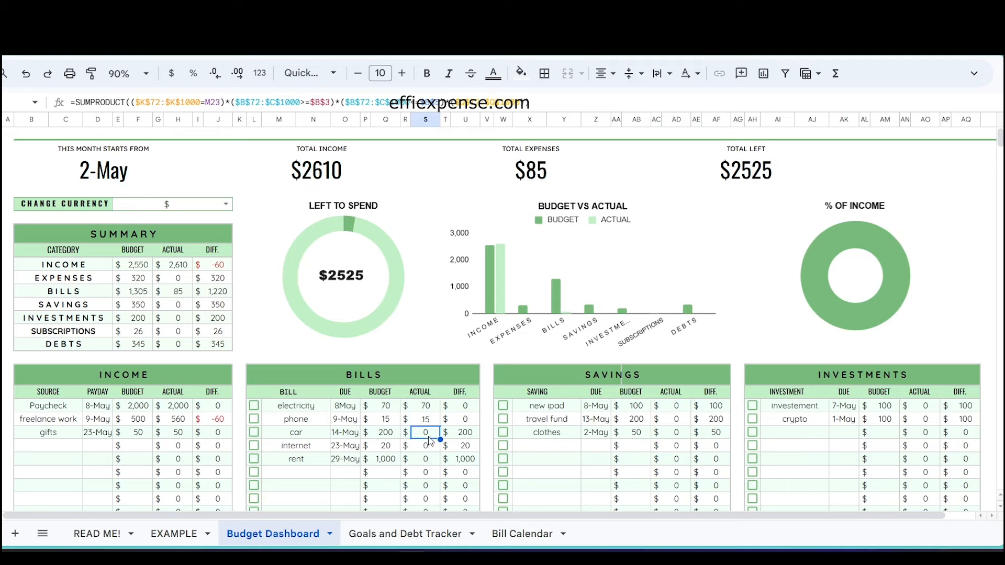
{"action": "type", "text": "150"}
Enter actual Savings amounts of 100 for new ipad and 150 for travel fund.
{"action": "left_click", "coordinate": [678, 408]}
{"action": "type", "text": "100"}
{"action": "key", "text": "Return"}
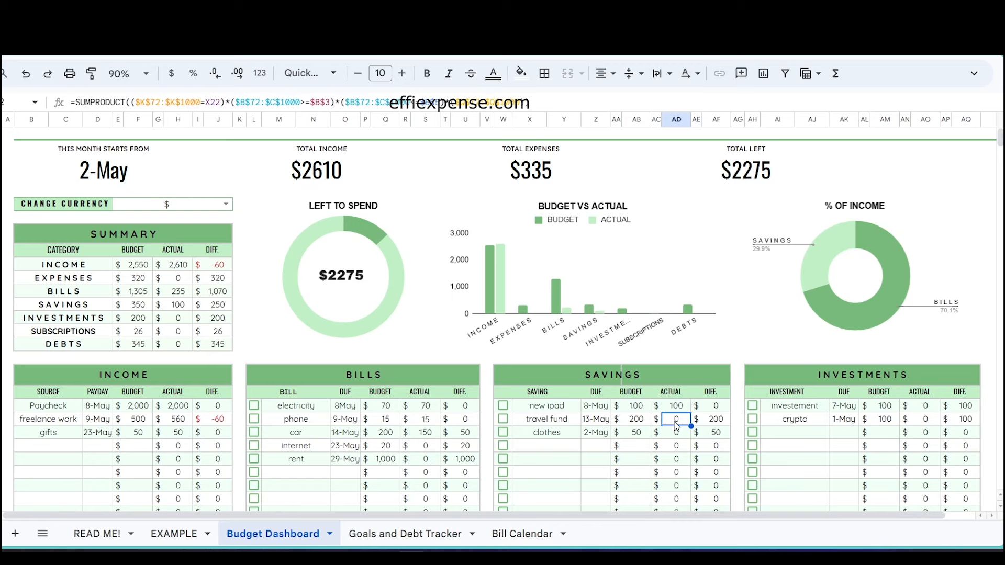
{"action": "type", "text": "150"}
{"action": "key", "text": "Return"}
Enter an actual amount of 100 for the investement row in the Investments table.
{"action": "left_click", "coordinate": [926, 406]}
{"action": "type", "text": "100"}
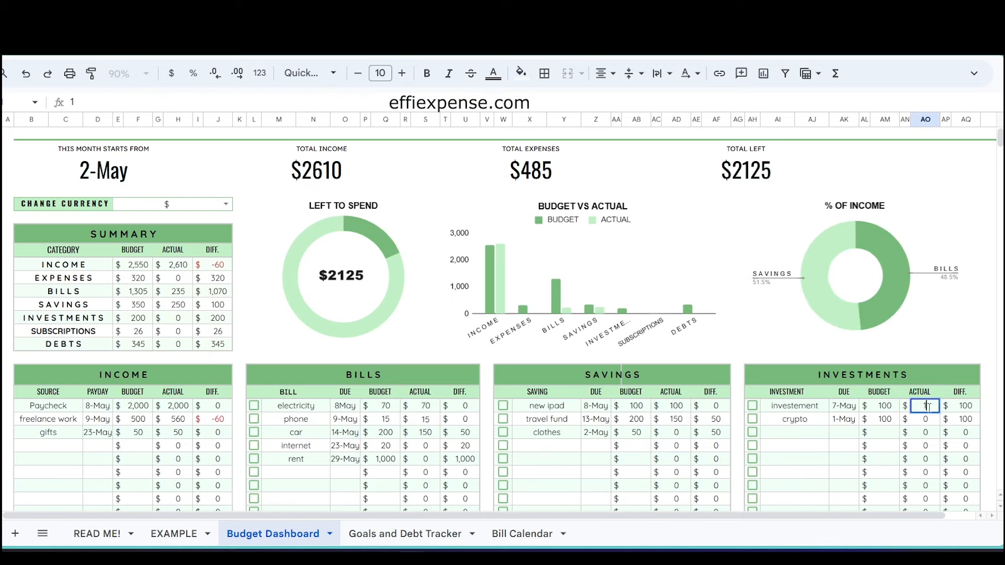
{"action": "key", "text": "Return"}
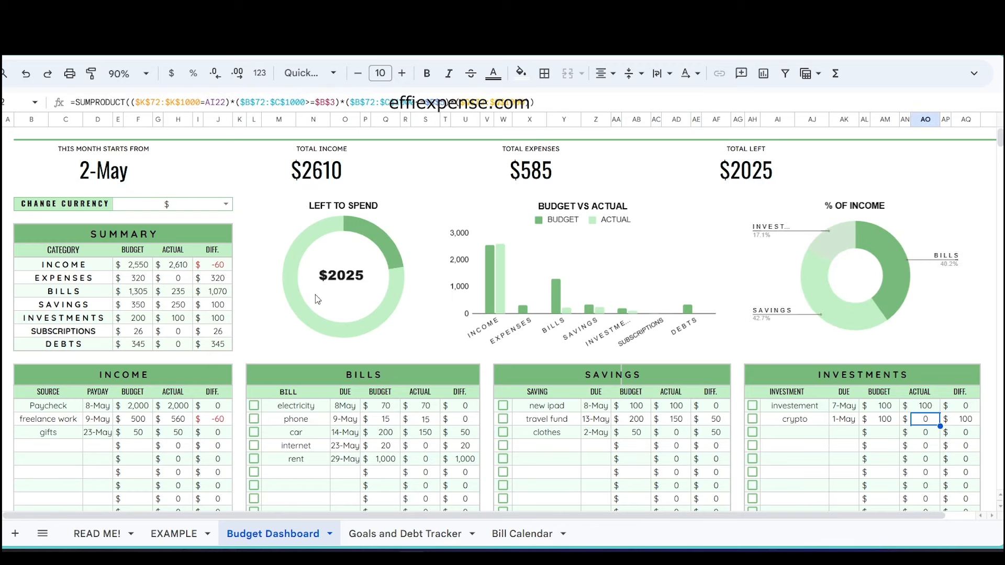
Enter actual Expenses amounts of 100 for shopping and 100 for groceries.
{"action": "scroll", "coordinate": [318, 299], "scroll_direction": "down", "scroll_amount": 10}
{"action": "left_click", "coordinate": [181, 219]}
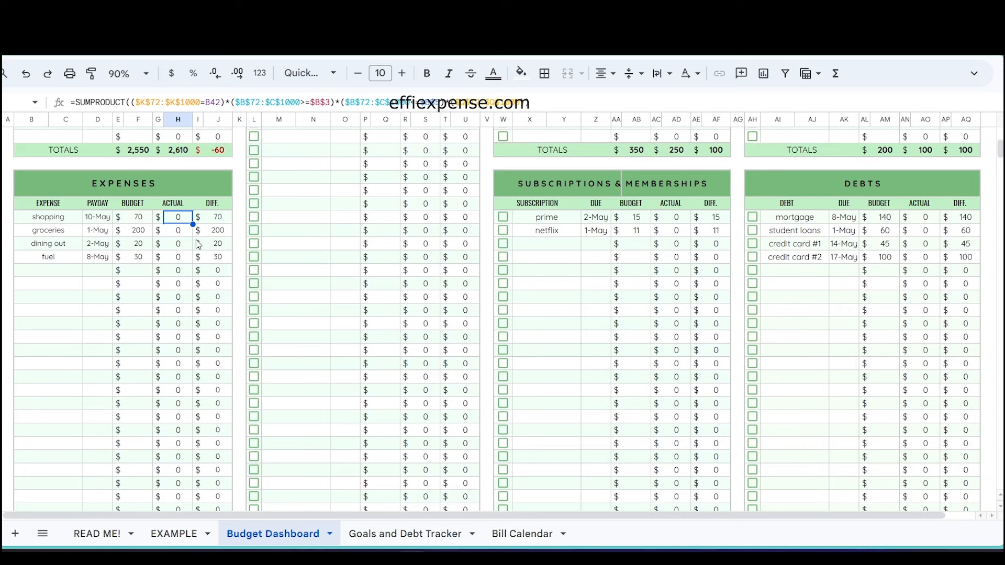
{"action": "type", "text": "100"}
{"action": "key", "text": "Return"}
{"action": "type", "text": "100"}
Enter an actual amount of 15 for the prime subscription and 140 for the mortgage debt.
{"action": "left_click", "coordinate": [677, 224]}
{"action": "type", "text": "15"}
{"action": "left_click", "coordinate": [926, 218]}
{"action": "type", "text": "140"}
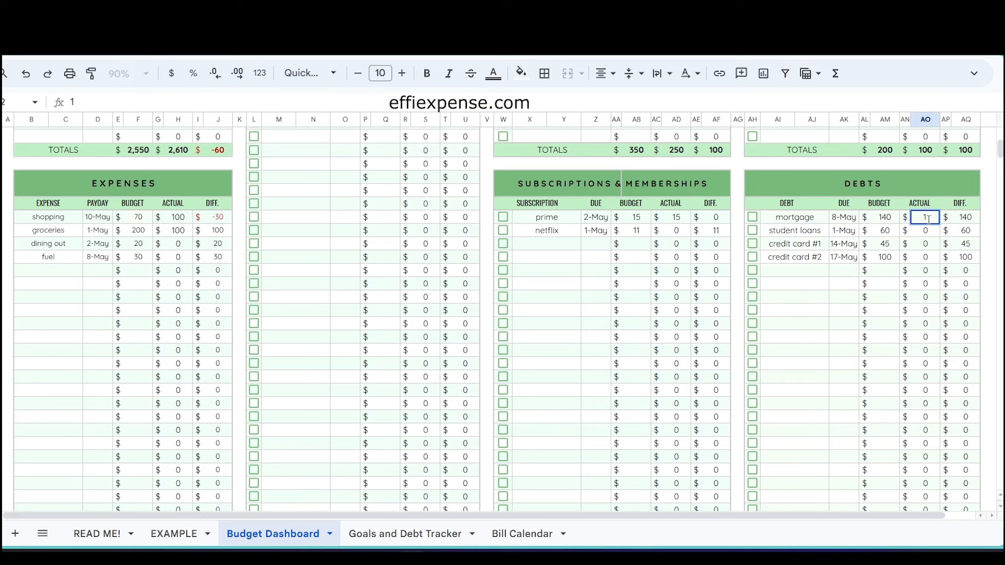
{"action": "key", "text": "Return"}
Start the first Transaction Tracker row with date 9-May, category EXPENSES and type fuel.
{"action": "scroll", "coordinate": [547, 235], "scroll_direction": "up", "scroll_amount": 10}
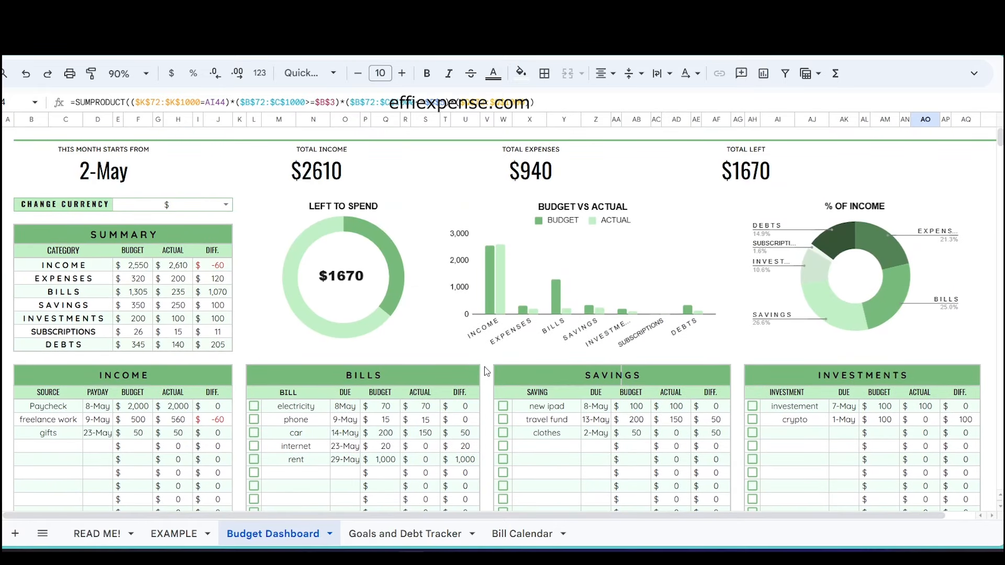
{"action": "scroll", "coordinate": [490, 361], "scroll_direction": "down", "scroll_amount": 2}
{"action": "scroll", "coordinate": [490, 361], "scroll_direction": "up", "scroll_amount": 2}
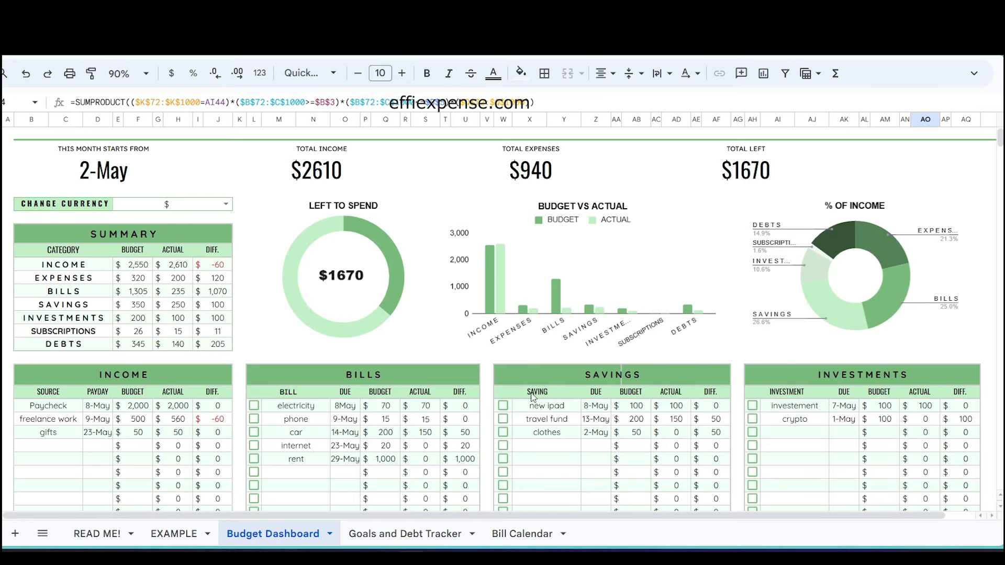
{"action": "scroll", "coordinate": [486, 365], "scroll_direction": "down", "scroll_amount": 15}
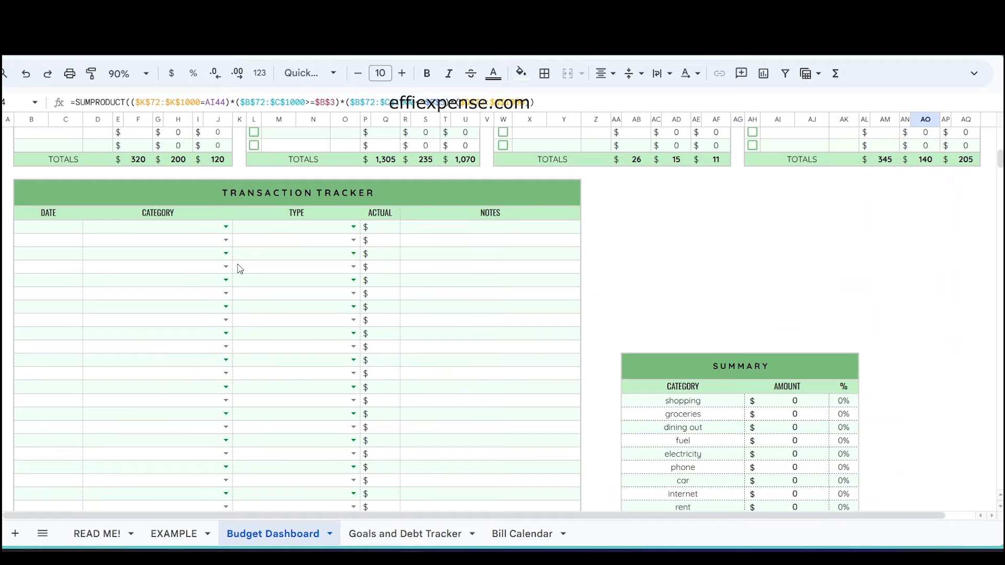
{"action": "double_click", "coordinate": [41, 228]}
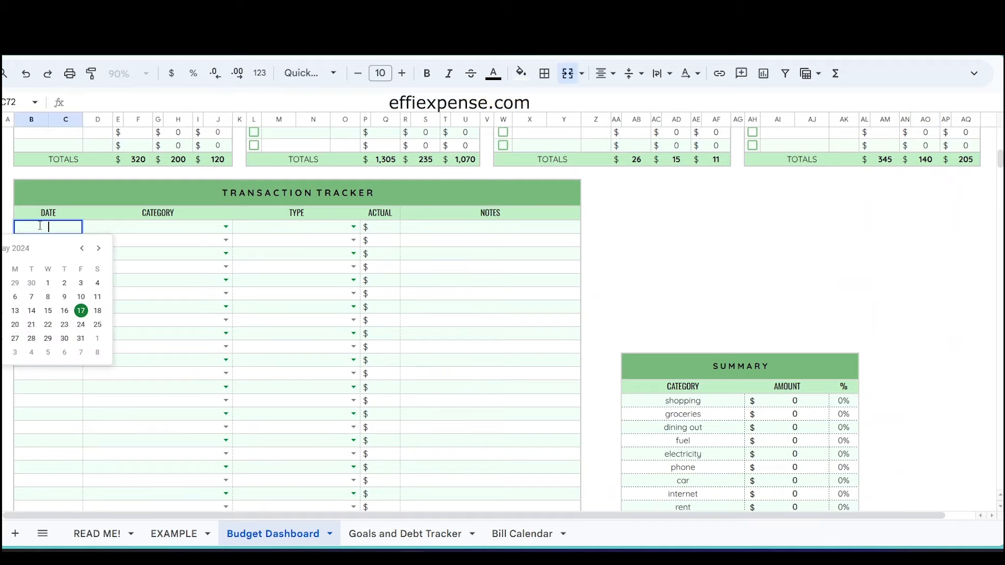
{"action": "left_click", "coordinate": [66, 294]}
{"action": "left_click", "coordinate": [226, 227]}
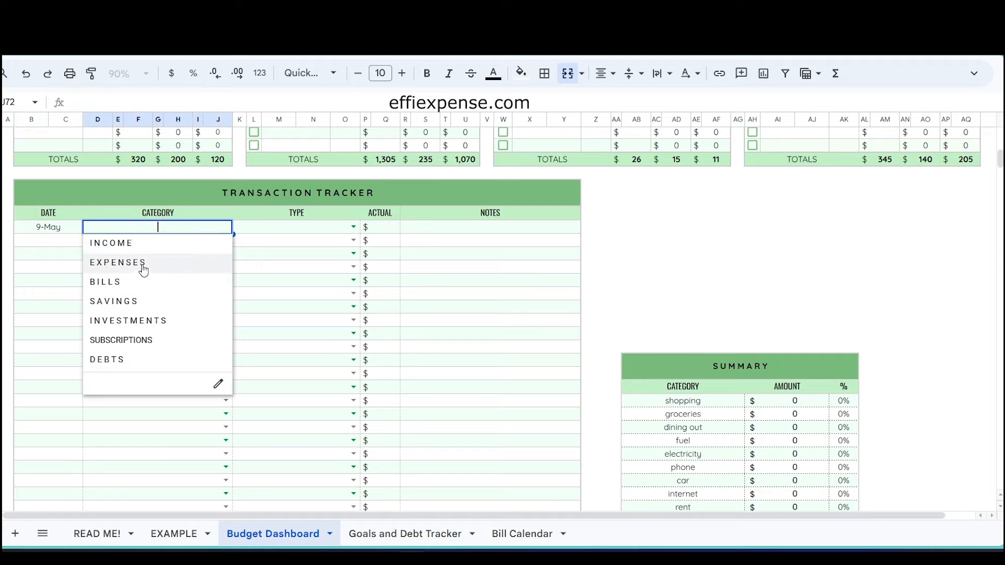
{"action": "left_click", "coordinate": [146, 263]}
{"action": "left_click", "coordinate": [354, 226]}
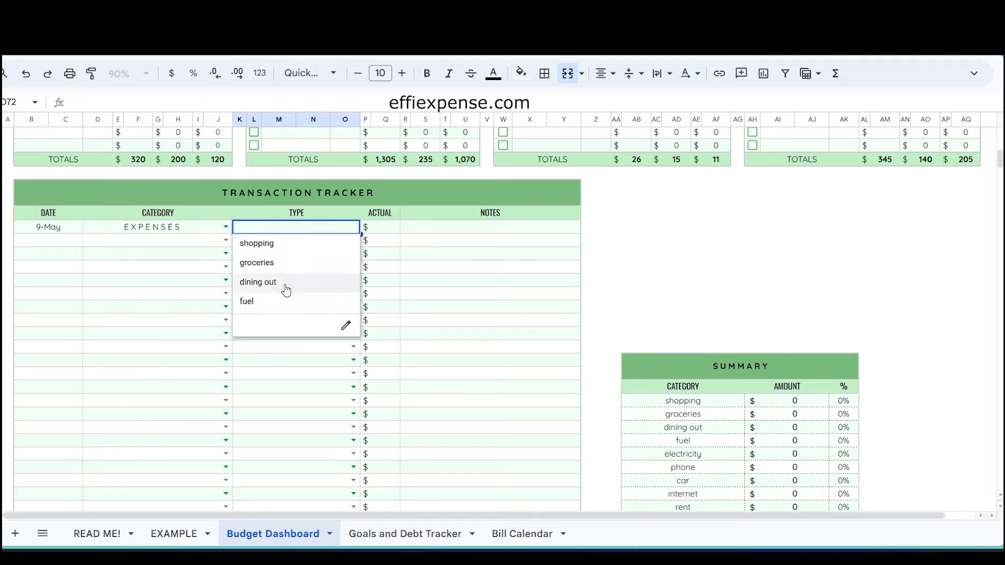
{"action": "left_click", "coordinate": [281, 300]}
Set the fuel transaction's actual amount to 200 in the Transaction Tracker.
{"action": "scroll", "coordinate": [340, 280], "scroll_direction": "up", "scroll_amount": 10}
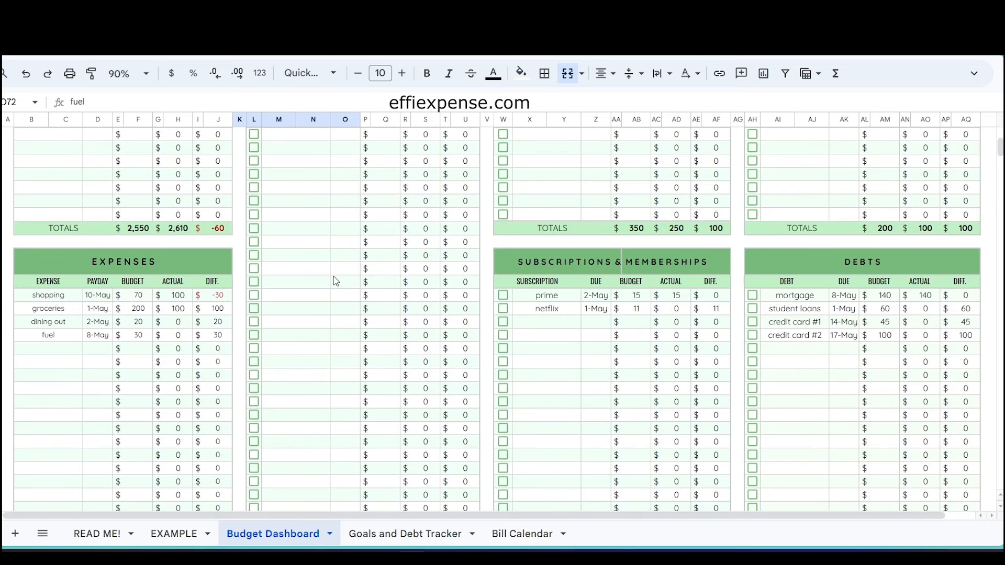
{"action": "scroll", "coordinate": [350, 279], "scroll_direction": "up", "scroll_amount": 3}
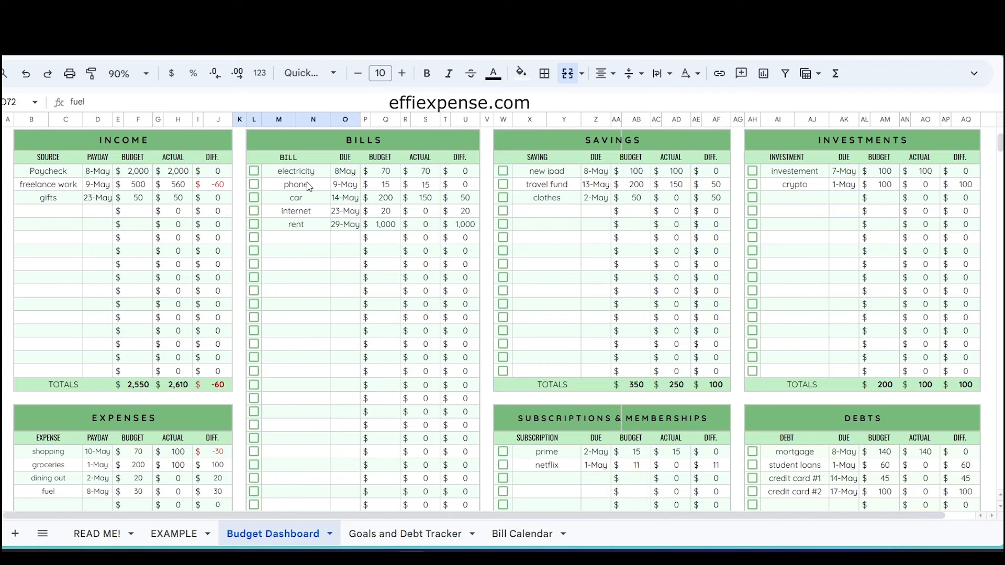
{"action": "scroll", "coordinate": [285, 225], "scroll_direction": "down", "scroll_amount": 15}
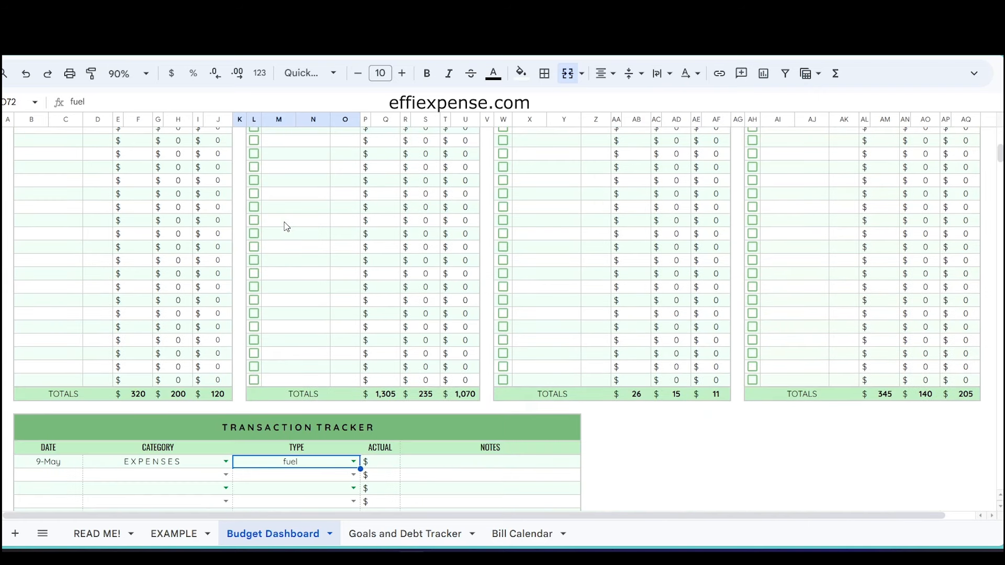
{"action": "scroll", "coordinate": [318, 229], "scroll_direction": "up", "scroll_amount": 3}
{"action": "left_click", "coordinate": [380, 309]}
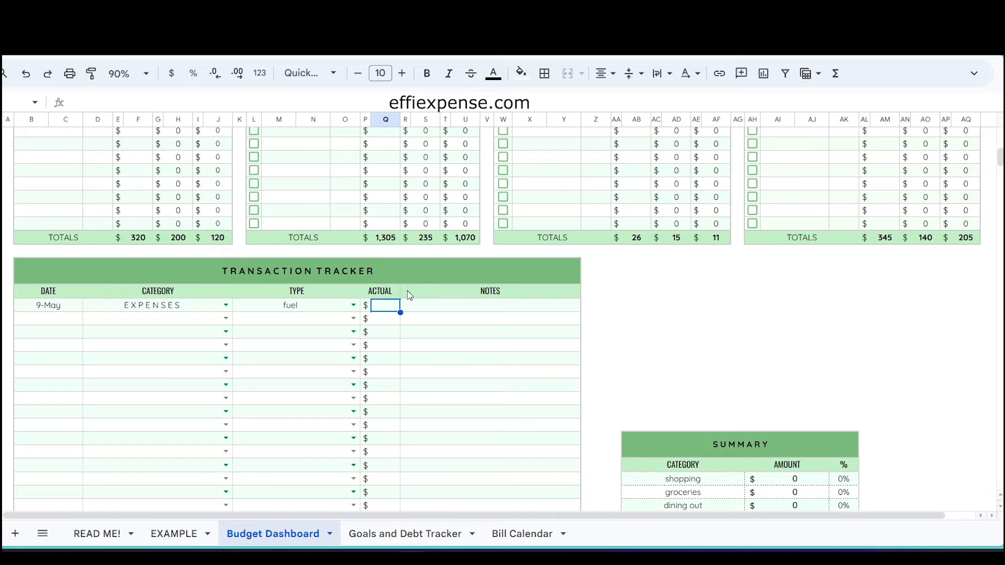
{"action": "type", "text": "200"}
{"action": "key", "text": "Return"}
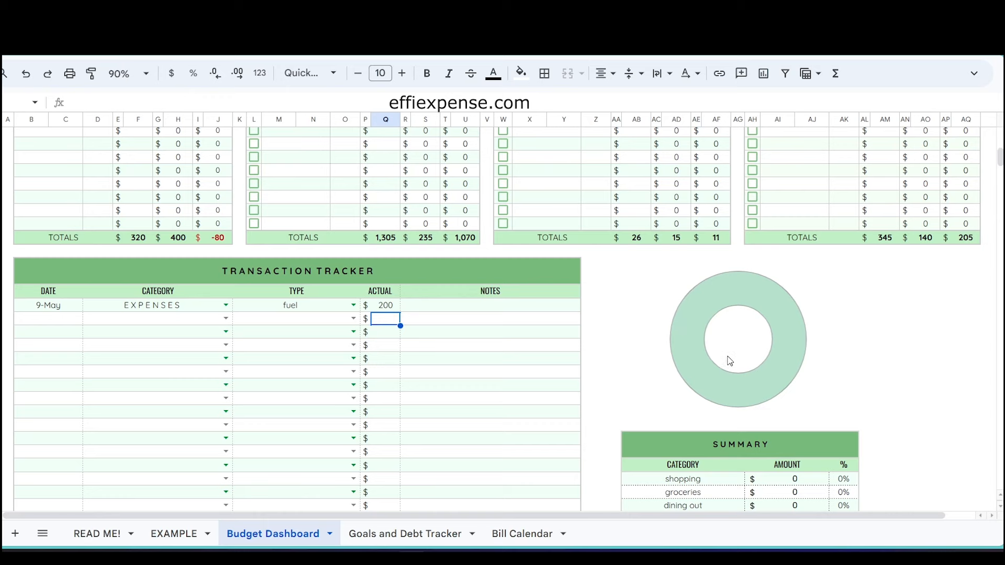
Start the second Transaction Tracker row with date 14-May and category DEBTS.
{"action": "scroll", "coordinate": [730, 361], "scroll_direction": "down", "scroll_amount": 2}
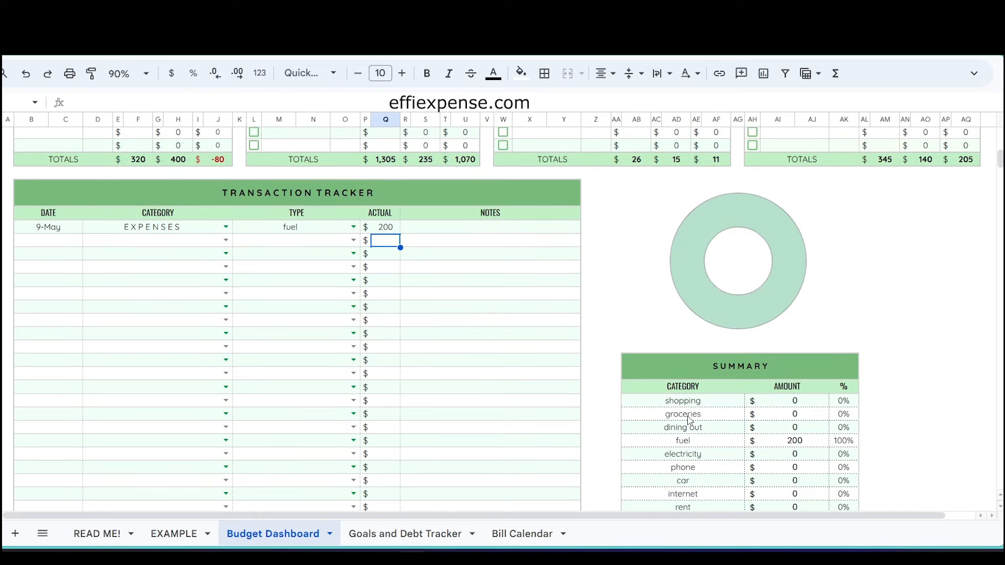
{"action": "scroll", "coordinate": [690, 420], "scroll_direction": "down", "scroll_amount": 2}
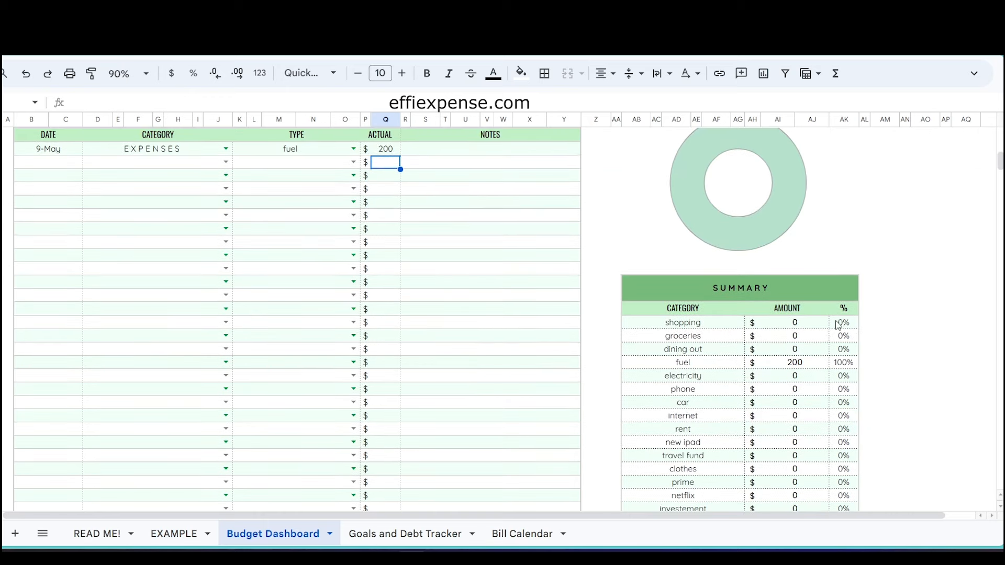
{"action": "scroll", "coordinate": [418, 281], "scroll_direction": "up", "scroll_amount": 10}
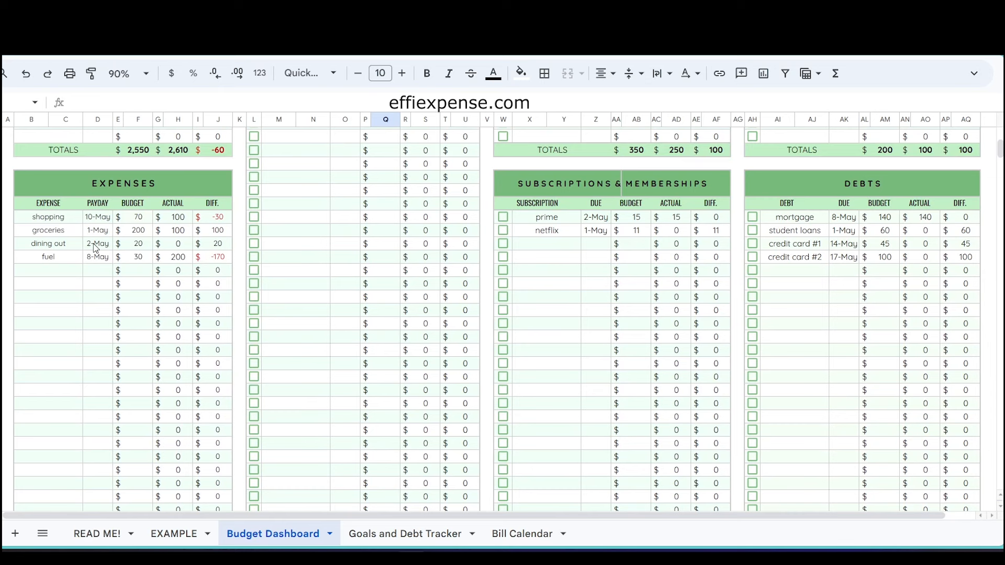
{"action": "scroll", "coordinate": [602, 283], "scroll_direction": "up", "scroll_amount": 3}
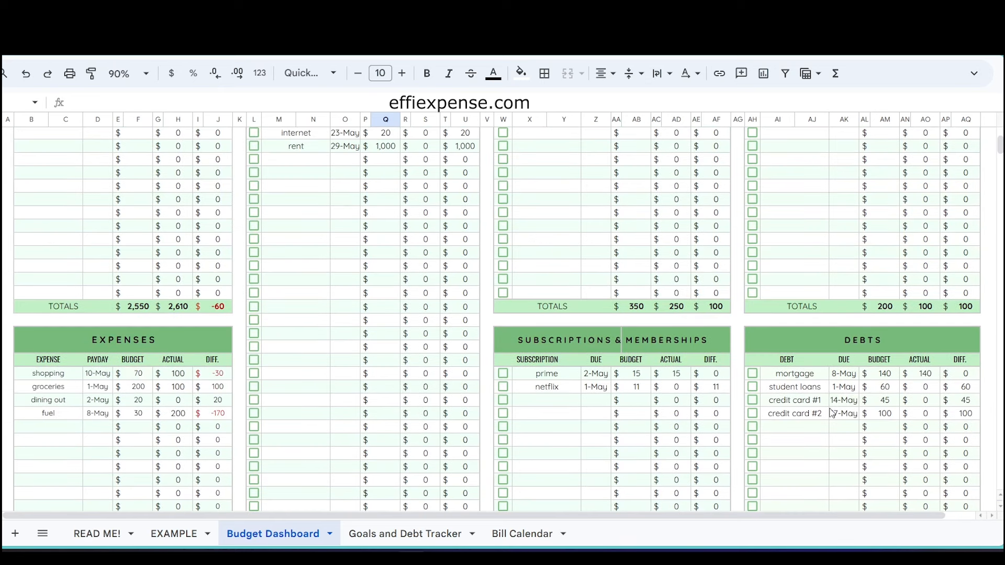
{"action": "scroll", "coordinate": [851, 411], "scroll_direction": "down", "scroll_amount": 10}
{"action": "left_click", "coordinate": [41, 393]}
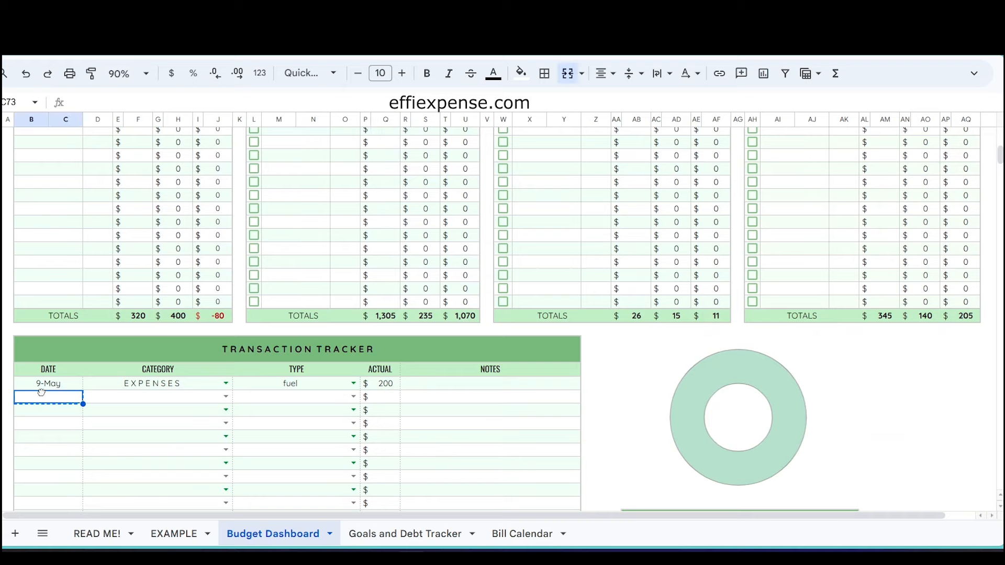
{"action": "double_click", "coordinate": [50, 404]}
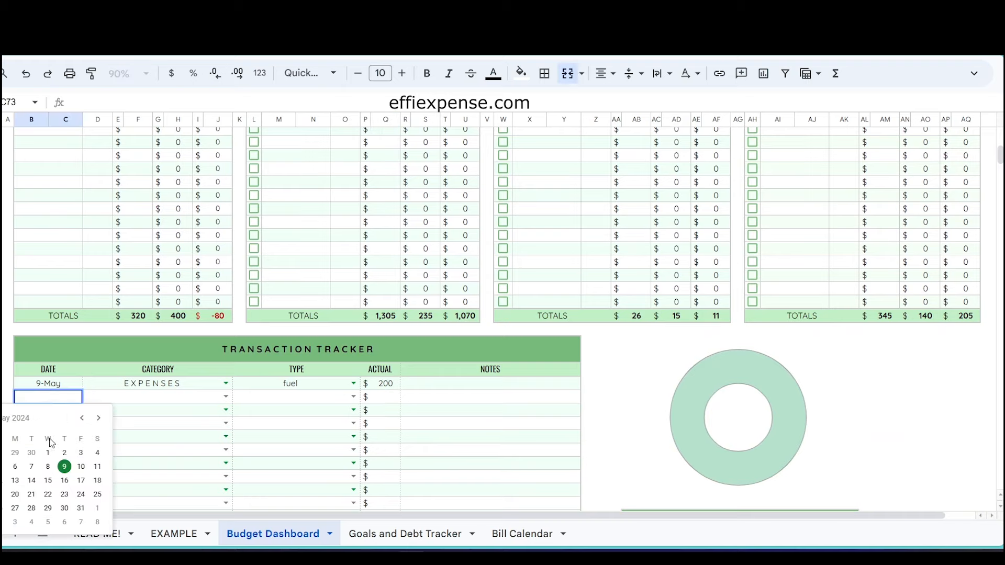
{"action": "left_click", "coordinate": [31, 479]}
{"action": "left_click", "coordinate": [237, 402]}
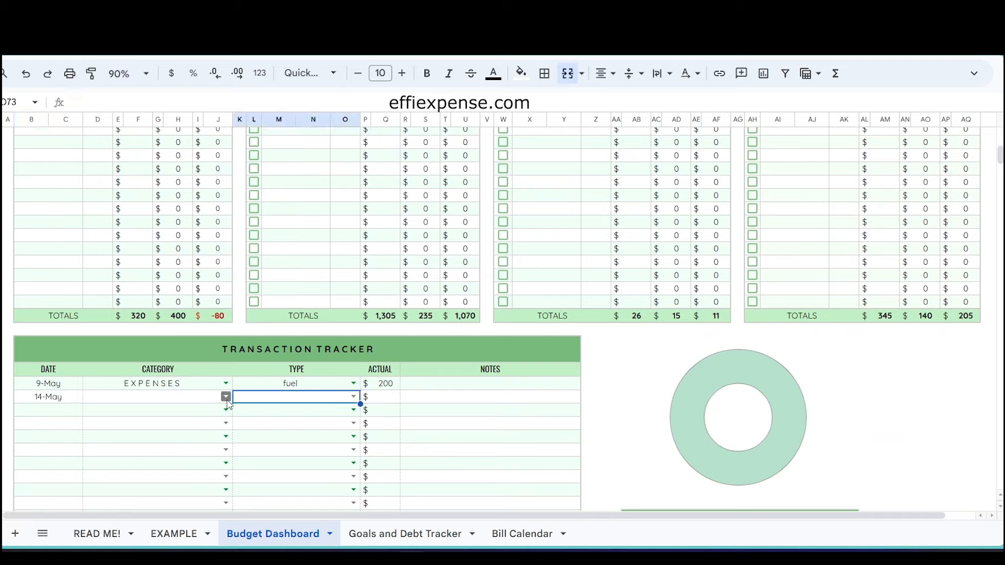
{"action": "left_click", "coordinate": [226, 397]}
{"action": "left_click", "coordinate": [129, 529]}
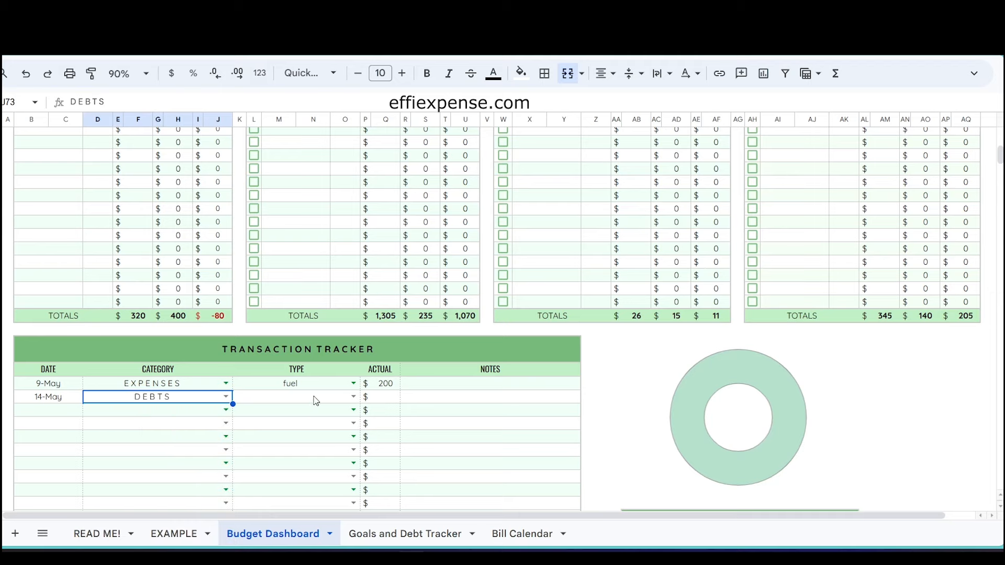
Set the DEBTS transaction's type to credit card #1 and its actual amount to 100.
{"action": "left_click", "coordinate": [354, 397]}
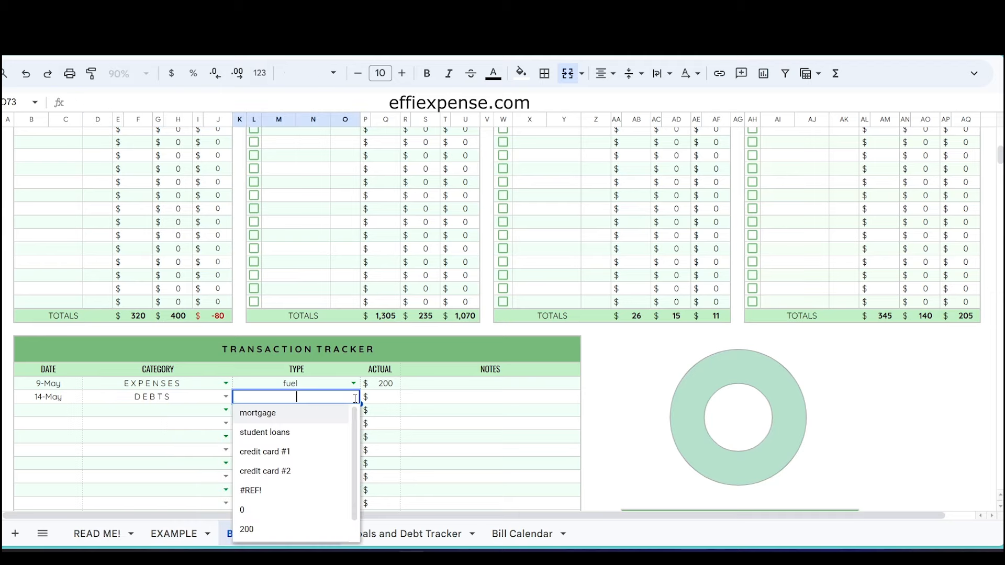
{"action": "left_click", "coordinate": [287, 452]}
{"action": "left_click", "coordinate": [391, 402]}
{"action": "type", "text": "100"}
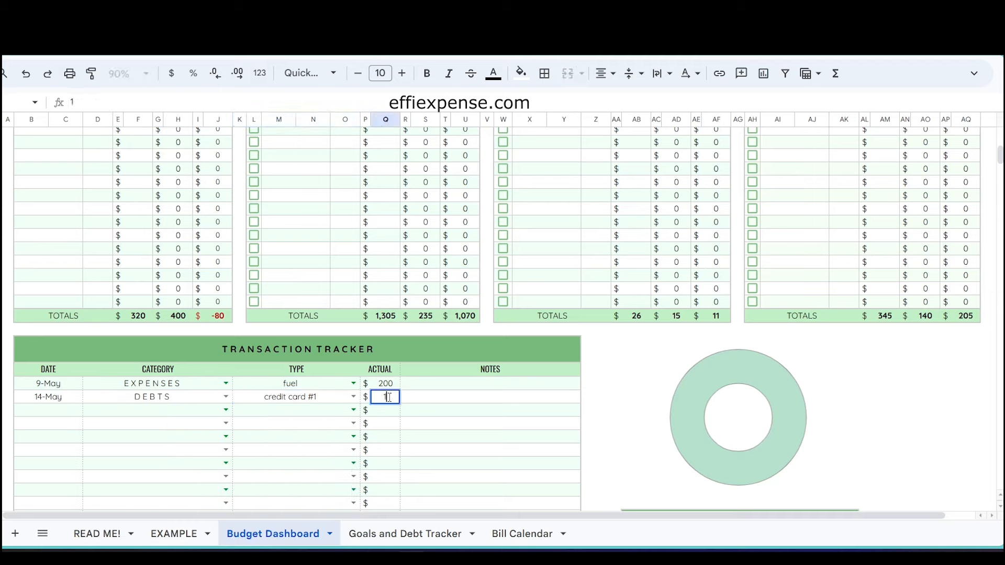
{"action": "left_click", "coordinate": [382, 422]}
Start the third Transaction Tracker row with date 9-May and category BILLS.
{"action": "scroll", "coordinate": [501, 423], "scroll_direction": "down", "scroll_amount": 3}
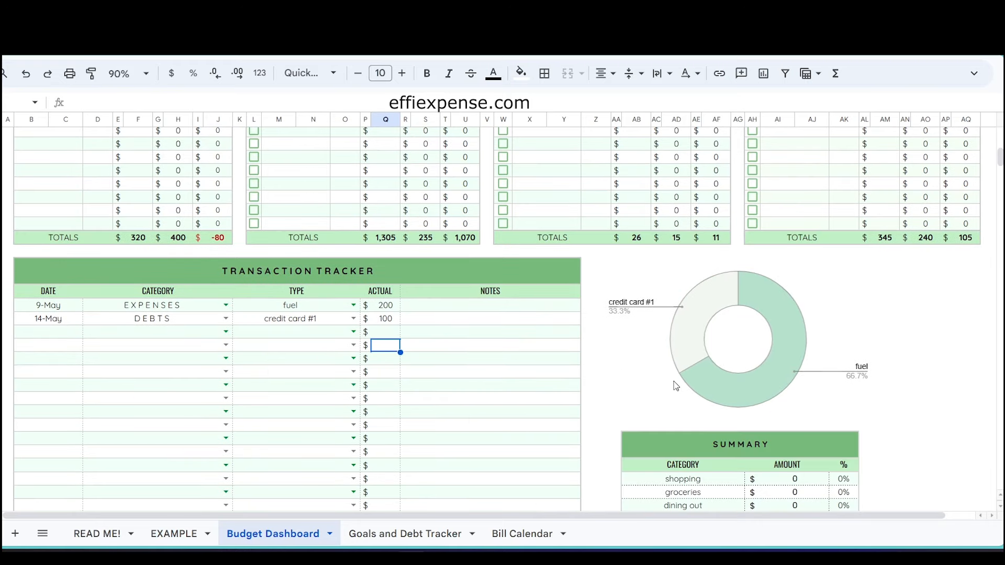
{"action": "scroll", "coordinate": [678, 373], "scroll_direction": "up", "scroll_amount": 10}
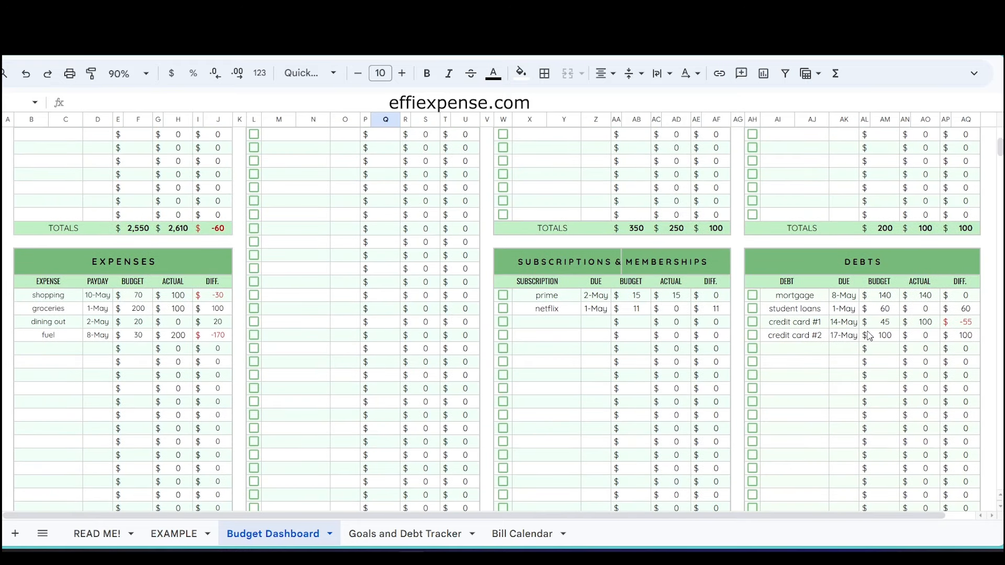
{"action": "scroll", "coordinate": [870, 336], "scroll_direction": "up", "scroll_amount": 3}
{"action": "scroll", "coordinate": [859, 351], "scroll_direction": "down", "scroll_amount": 10}
{"action": "double_click", "coordinate": [34, 335]}
{"action": "left_click", "coordinate": [72, 397]}
{"action": "left_click", "coordinate": [225, 335]}
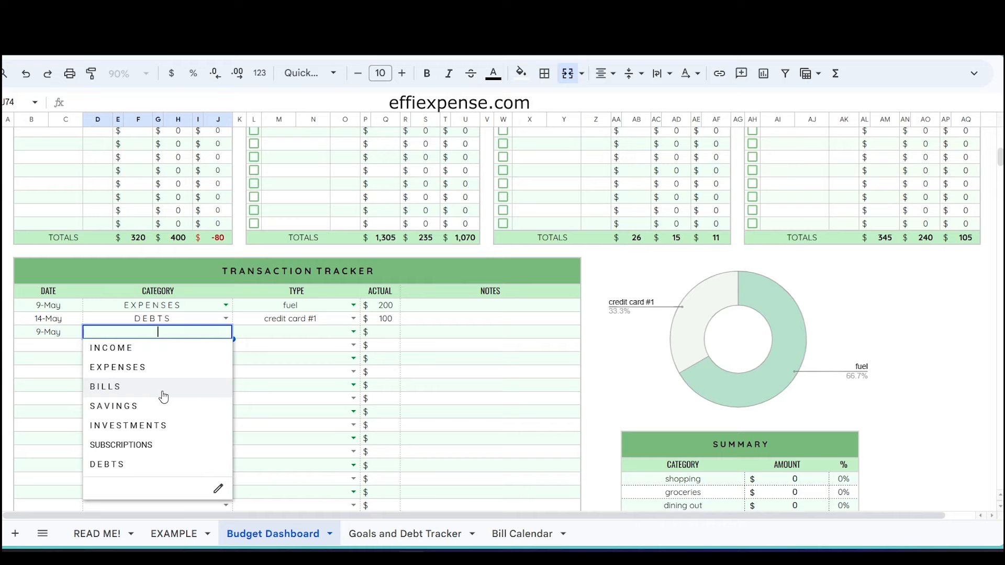
{"action": "left_click", "coordinate": [164, 398]}
Set the BILLS transaction's type to rent and its actual amount to 1200.
{"action": "left_click", "coordinate": [296, 332]}
{"action": "left_click", "coordinate": [293, 386]}
{"action": "left_click", "coordinate": [384, 332]}
{"action": "type", "text": "1200"}
{"action": "left_click", "coordinate": [386, 358]}
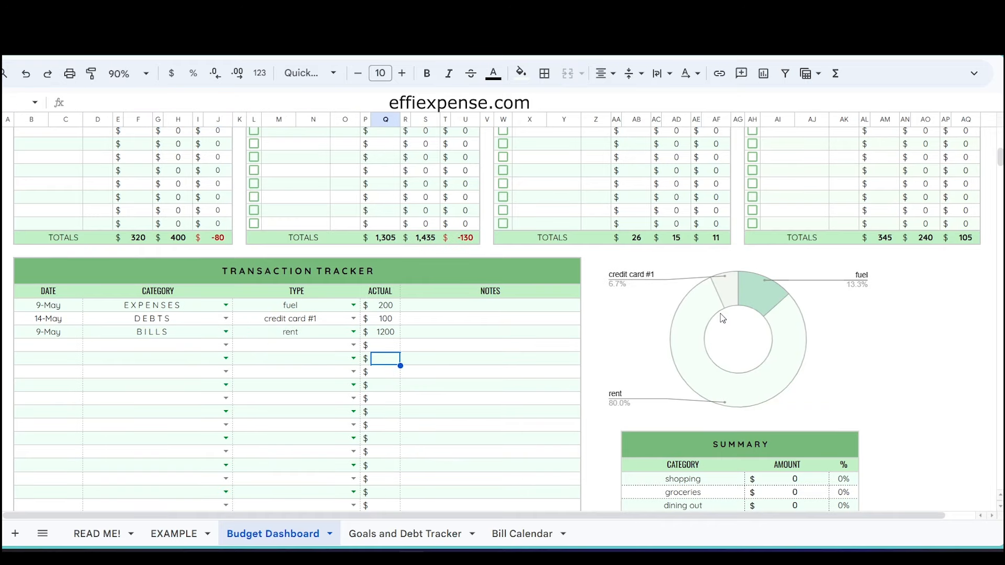
Duplicate the Budget Dashboard sheet.
{"action": "scroll", "coordinate": [722, 319], "scroll_direction": "up", "scroll_amount": 15}
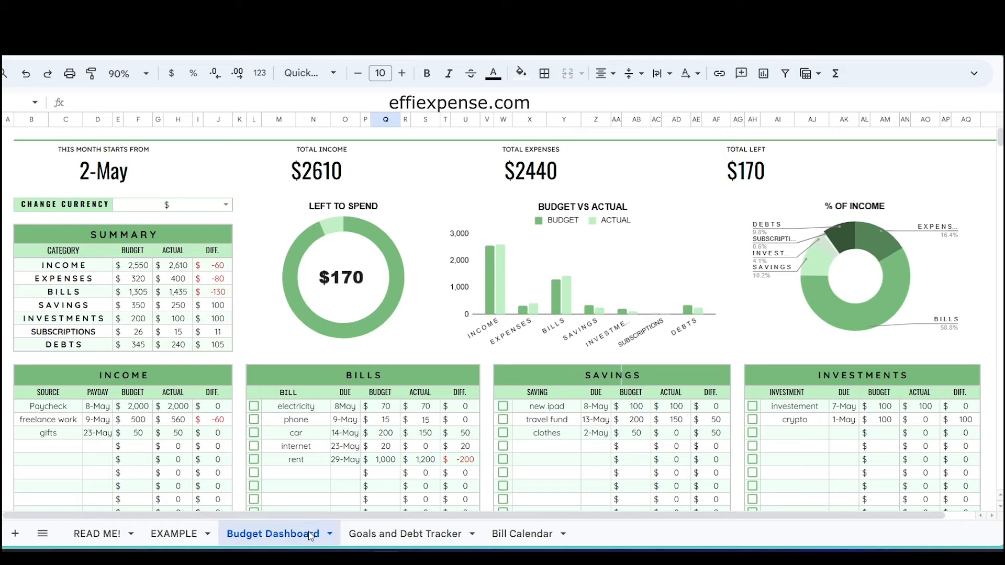
{"action": "left_click", "coordinate": [329, 535]}
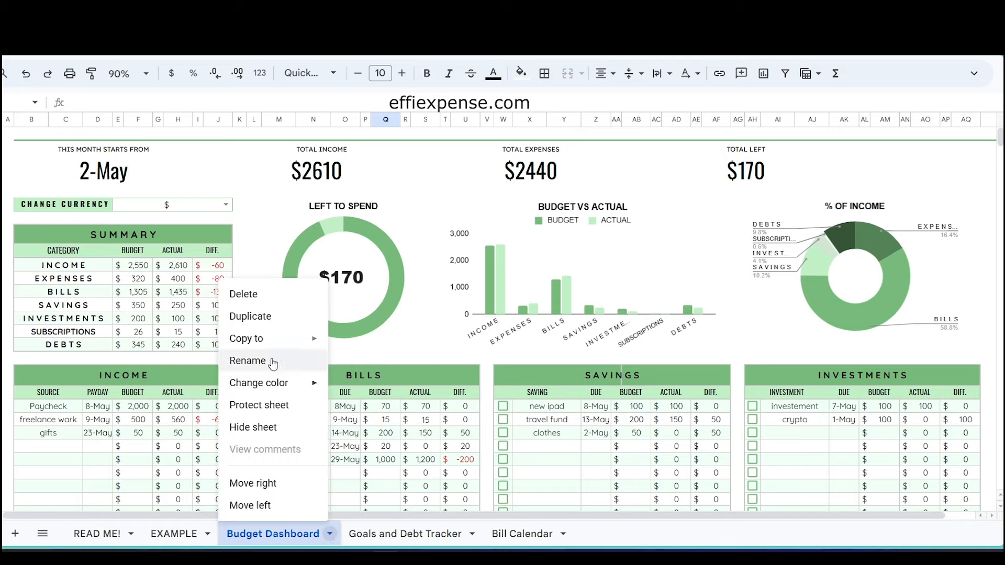
{"action": "left_click", "coordinate": [255, 320]}
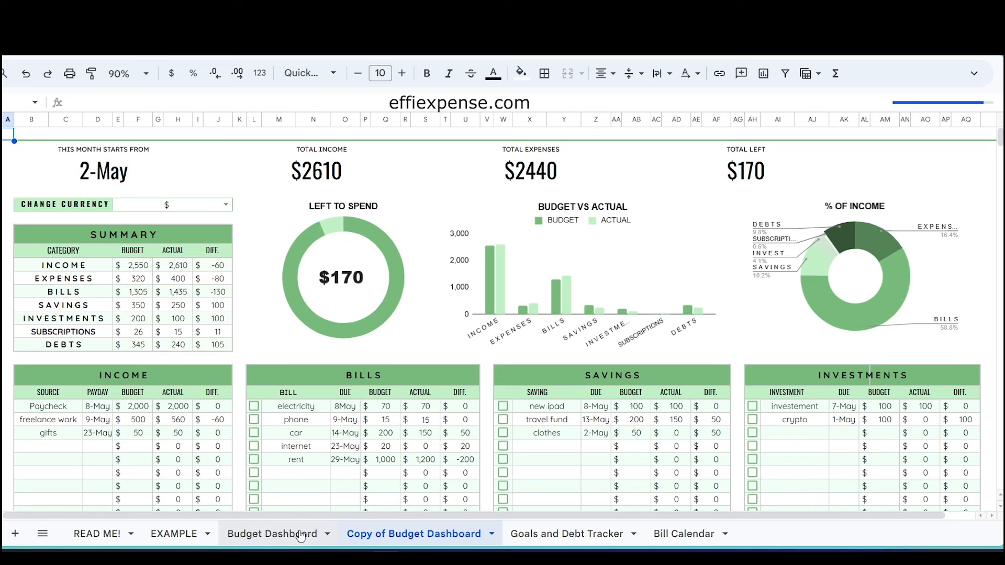
Switch between the original sheet and its copy, ending on the original Budget Dashboard.
{"action": "left_click", "coordinate": [301, 537]}
{"action": "left_click", "coordinate": [369, 538]}
{"action": "left_click", "coordinate": [313, 538]}
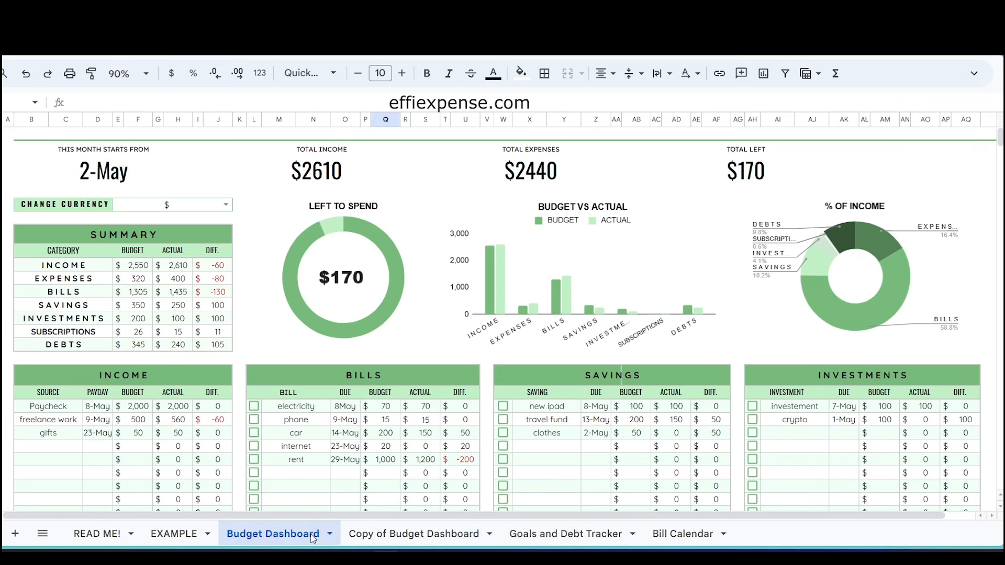
Examine the BILLS table's actual amounts, including the rent row's formula, along with the summary and charts on the Budget Dashboard.
{"action": "scroll", "coordinate": [463, 436], "scroll_direction": "down", "scroll_amount": 3}
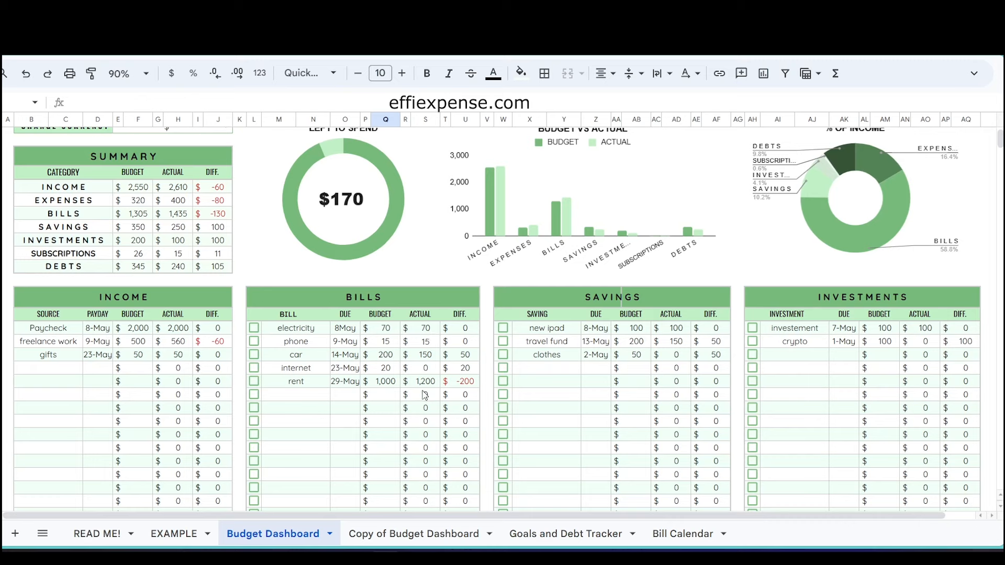
{"action": "left_click_drag", "start_coordinate": [428, 388], "coordinate": [425, 329]}
{"action": "left_click", "coordinate": [390, 357]}
{"action": "left_click", "coordinate": [410, 334]}
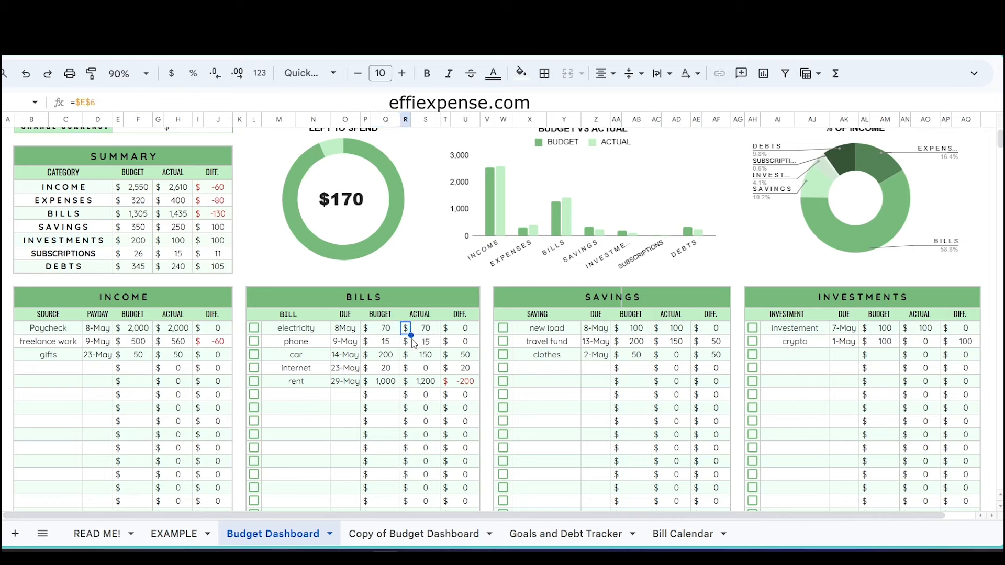
{"action": "left_click", "coordinate": [410, 357]}
{"action": "left_click", "coordinate": [414, 373]}
{"action": "left_click", "coordinate": [422, 385]}
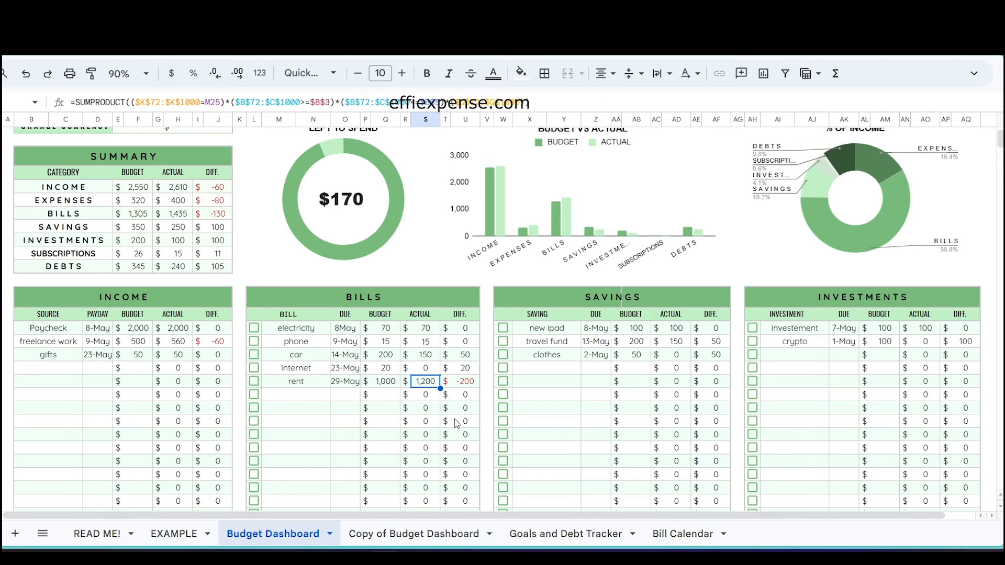
{"action": "left_click", "coordinate": [488, 422]}
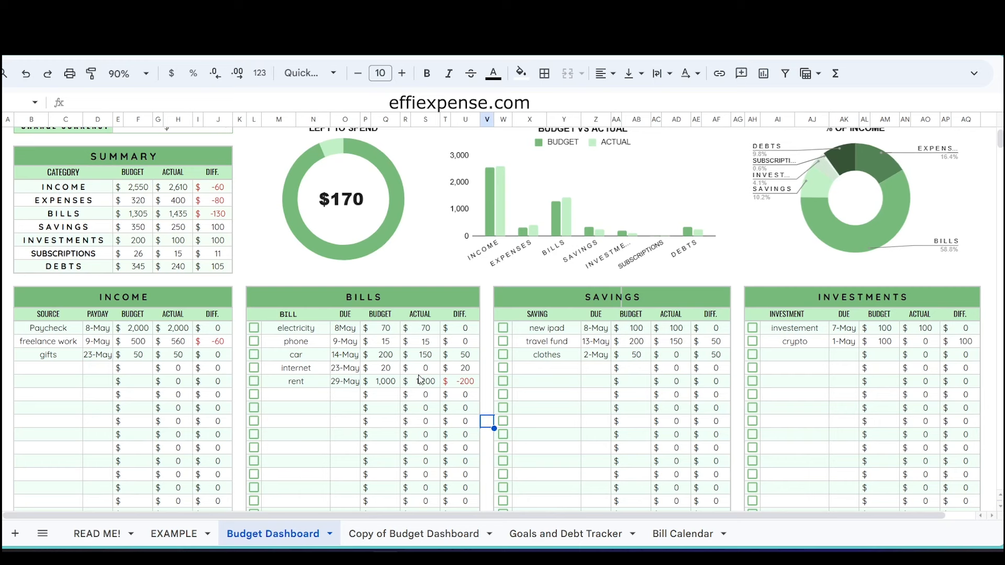
{"action": "scroll", "coordinate": [487, 435], "scroll_direction": "up", "scroll_amount": 2}
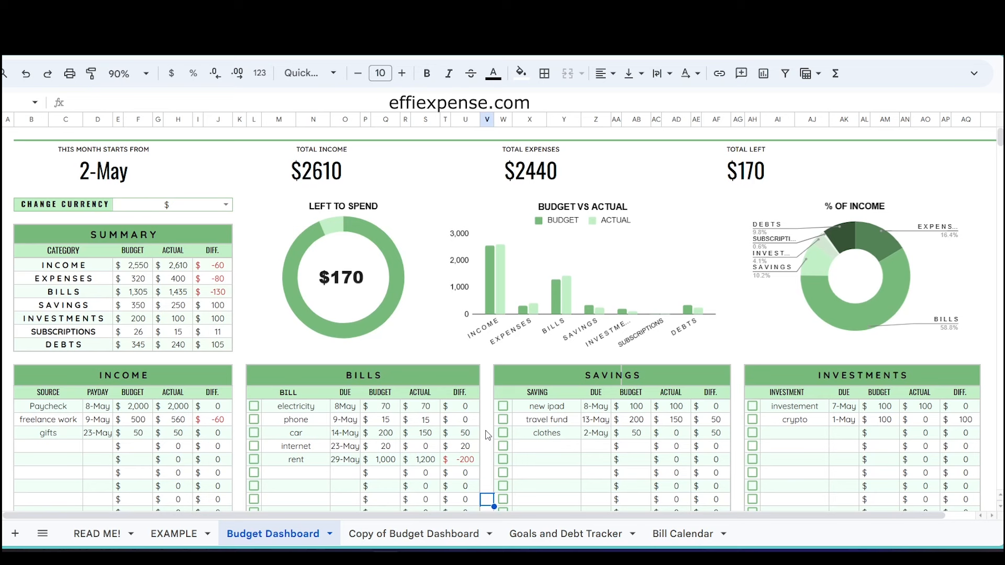
{"action": "scroll", "coordinate": [488, 434], "scroll_direction": "down", "scroll_amount": 2}
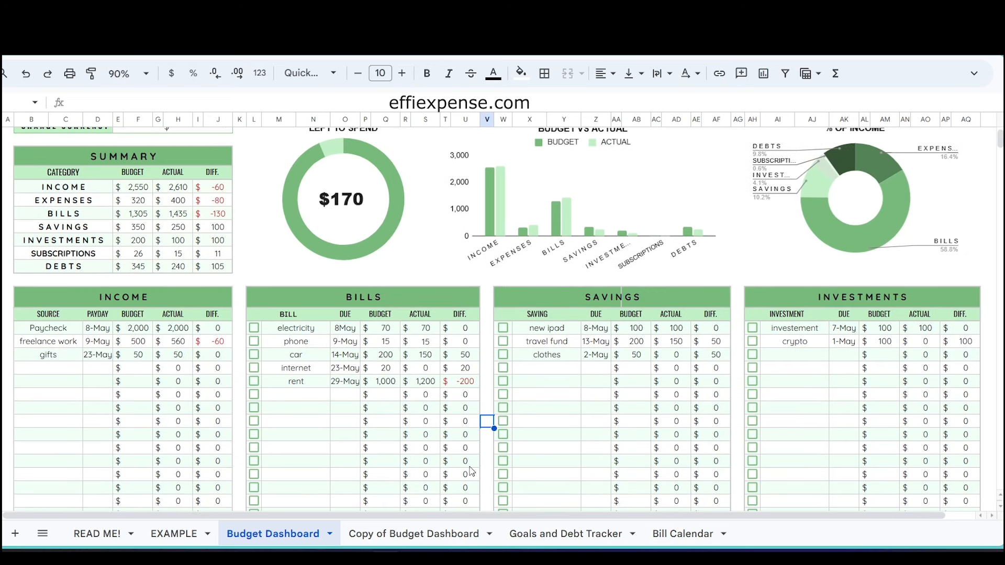
{"action": "left_click", "coordinate": [488, 487]}
{"action": "scroll", "coordinate": [488, 481], "scroll_direction": "up", "scroll_amount": 2}
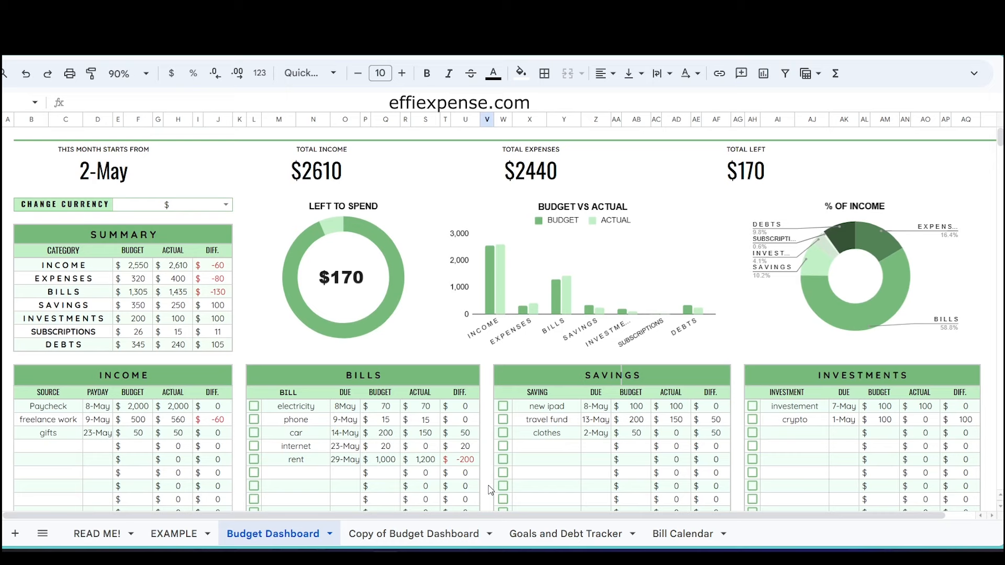
Delete the Copy of Budget Dashboard sheet.
{"action": "left_click", "coordinate": [330, 534]}
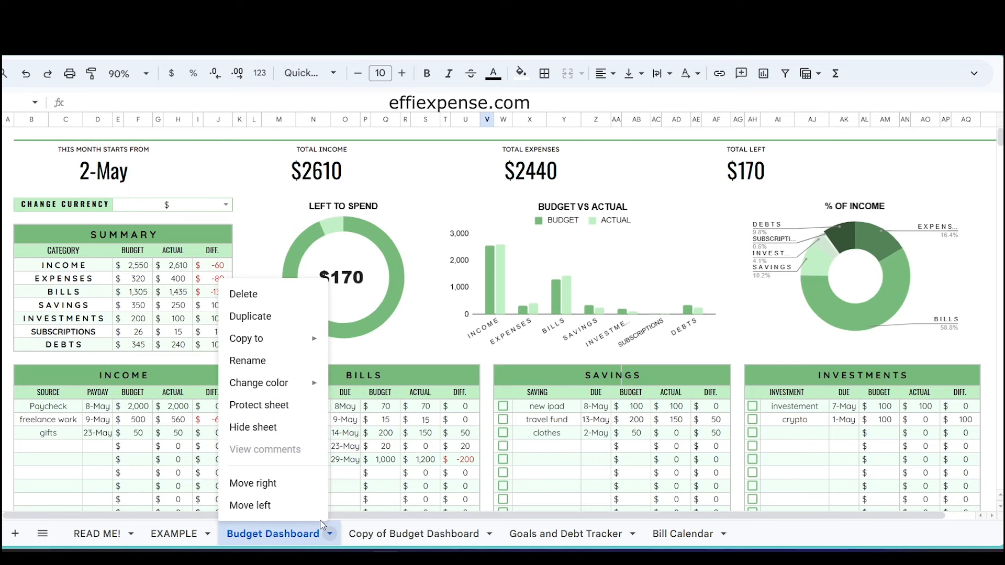
{"action": "left_click", "coordinate": [412, 534]}
{"action": "left_click", "coordinate": [492, 534]}
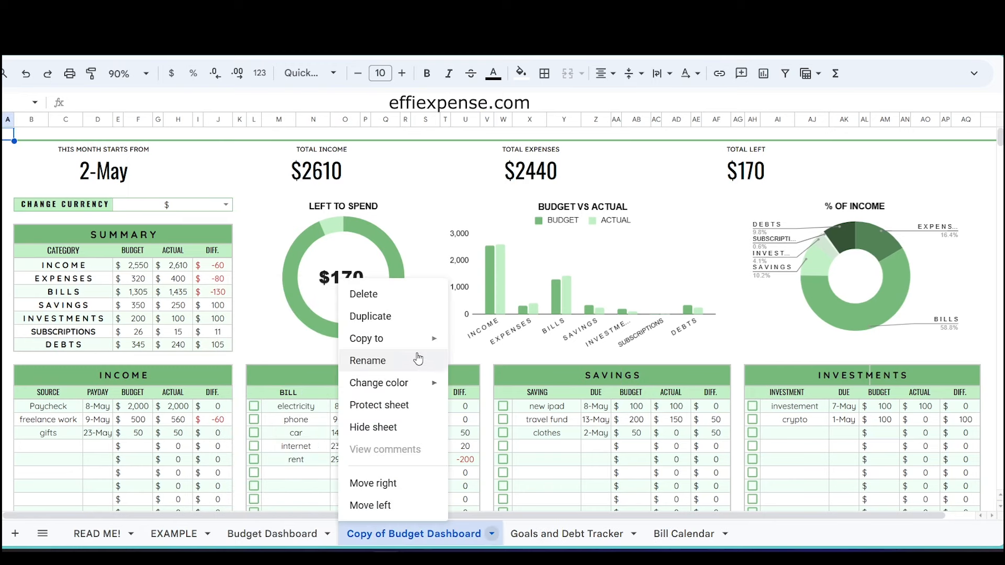
{"action": "left_click", "coordinate": [398, 296]}
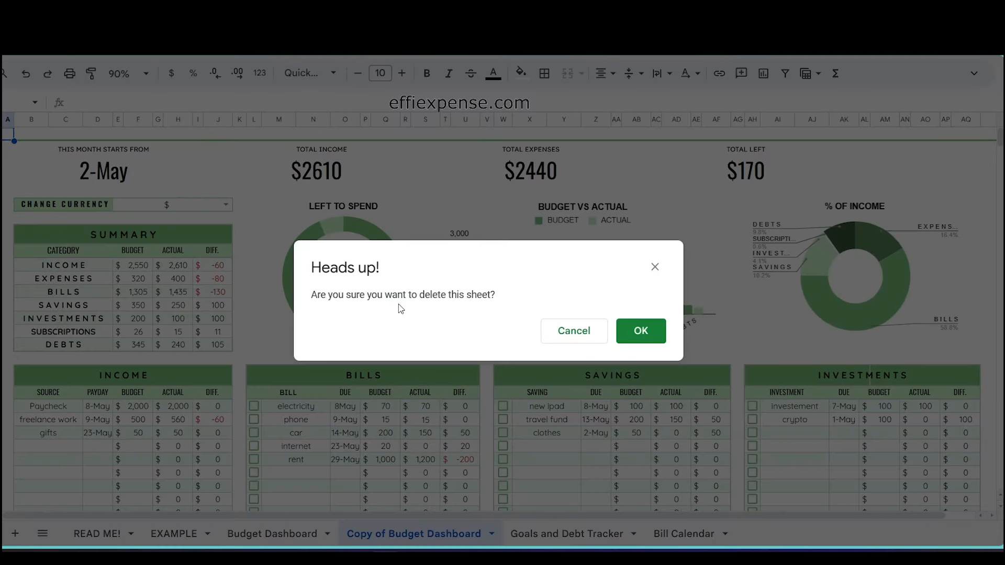
{"action": "left_click", "coordinate": [642, 335]}
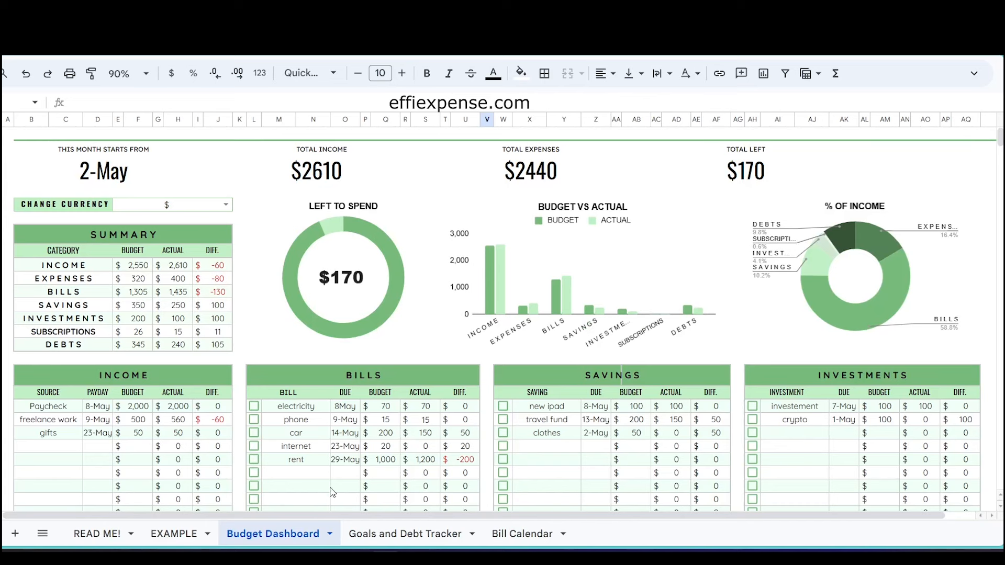
{"action": "scroll", "coordinate": [487, 485], "scroll_direction": "down", "scroll_amount": 3}
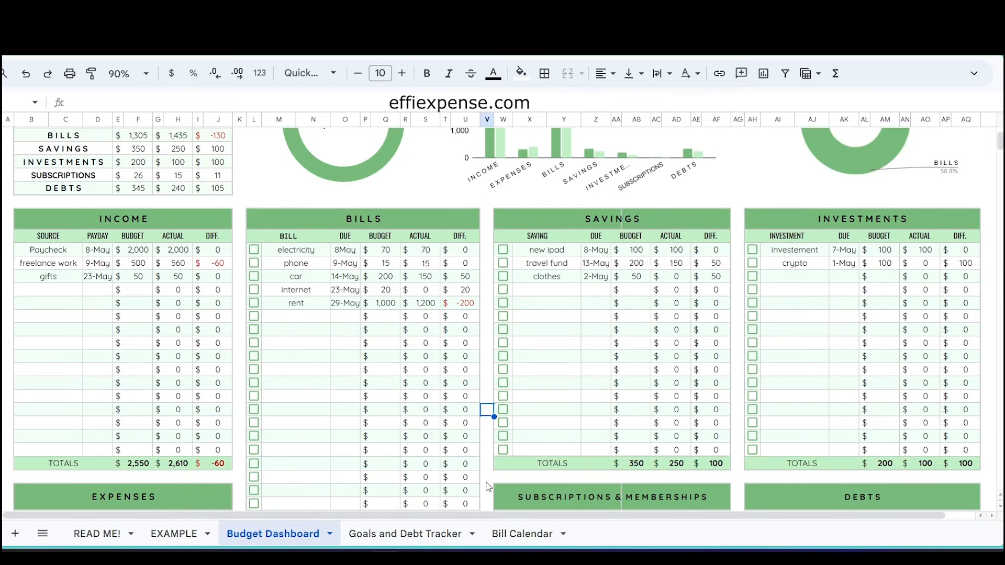
{"action": "scroll", "coordinate": [487, 486], "scroll_direction": "up", "scroll_amount": 3}
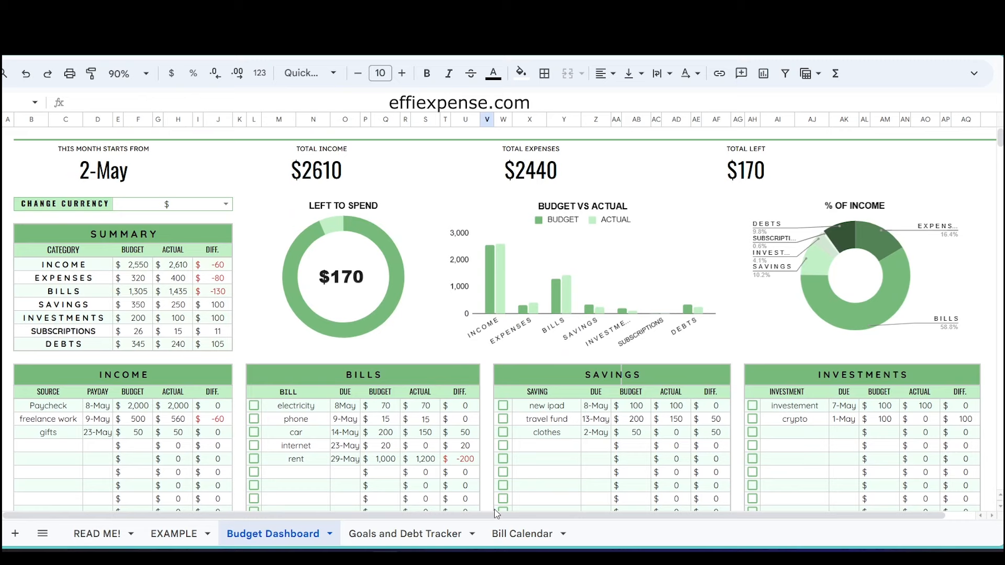